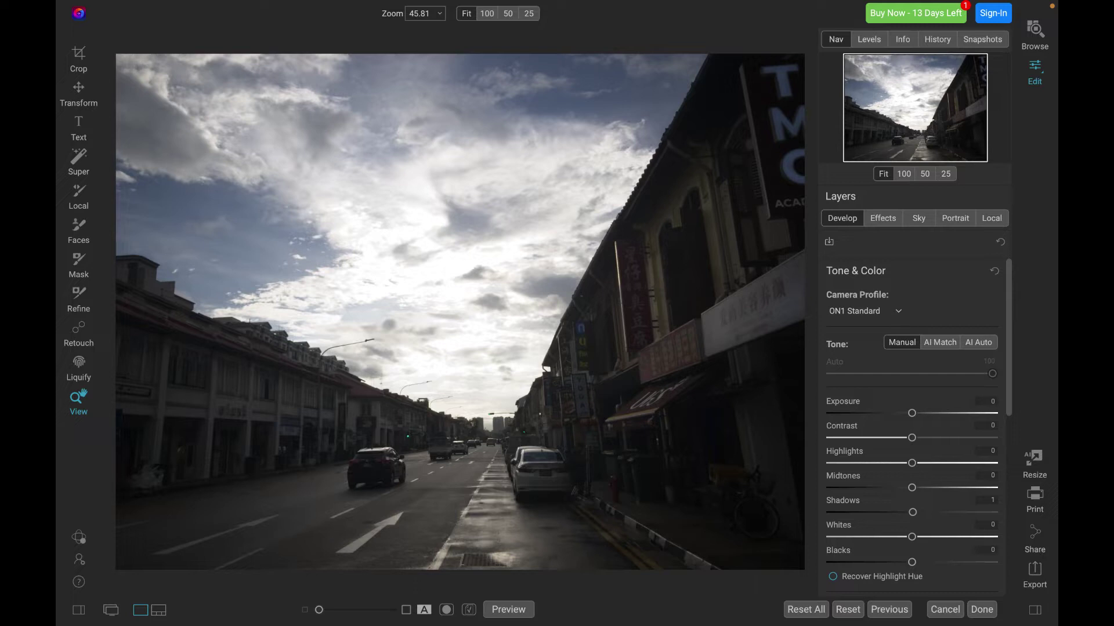
Select the buildings on both sides of the street with Super Select AI
left_click(79, 162)
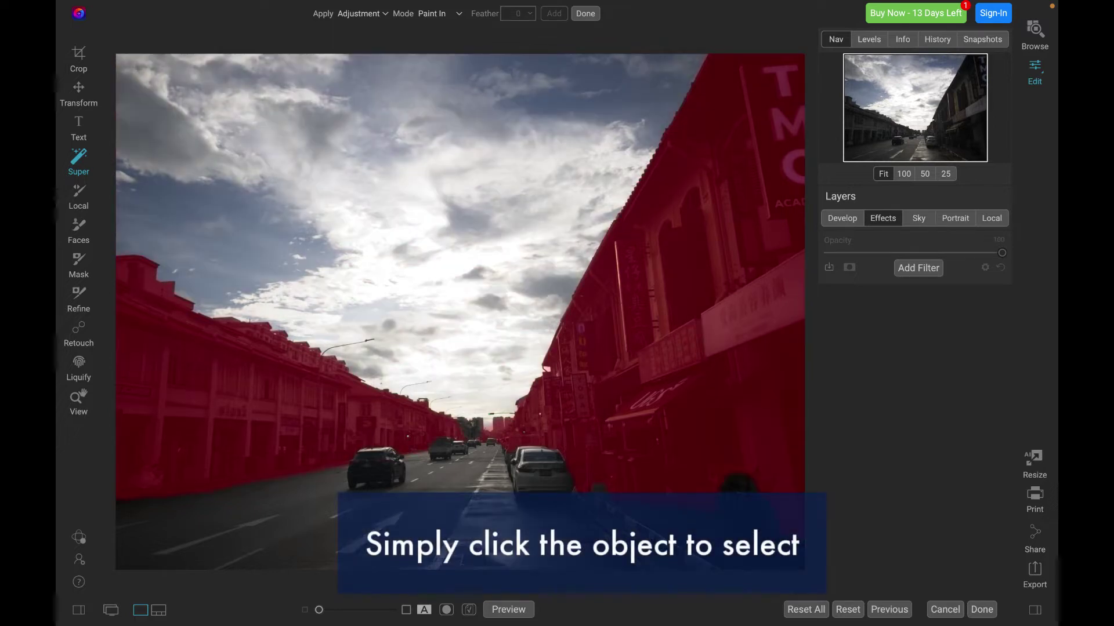
left_click(684, 301)
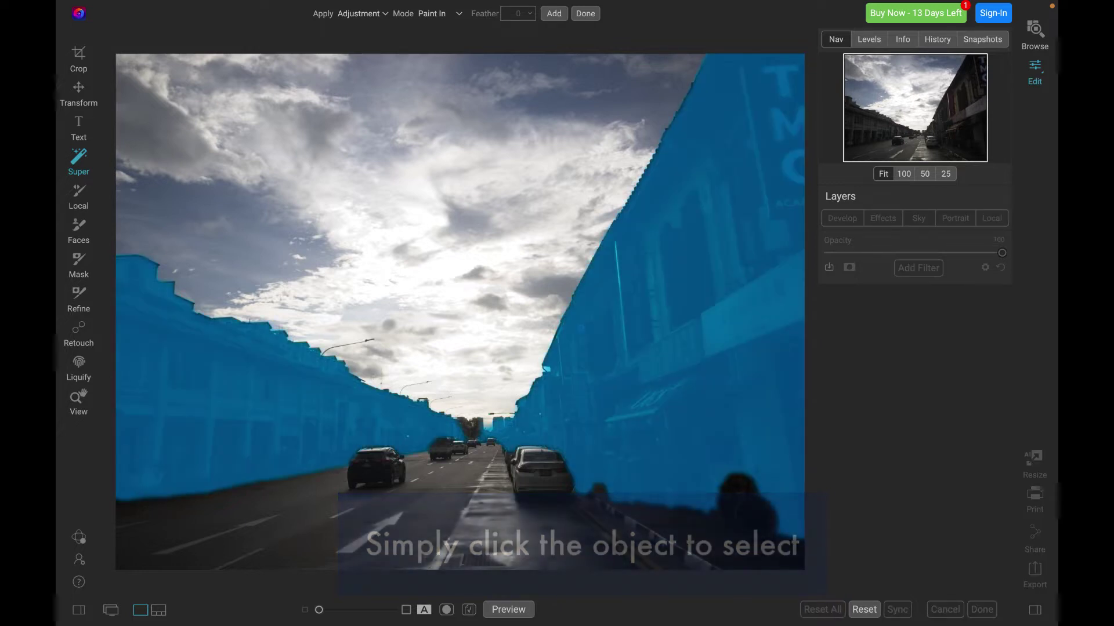
scroll(460, 312, "up", 5)
scroll(460, 312, "down", 2)
scroll(460, 312, "left", 2)
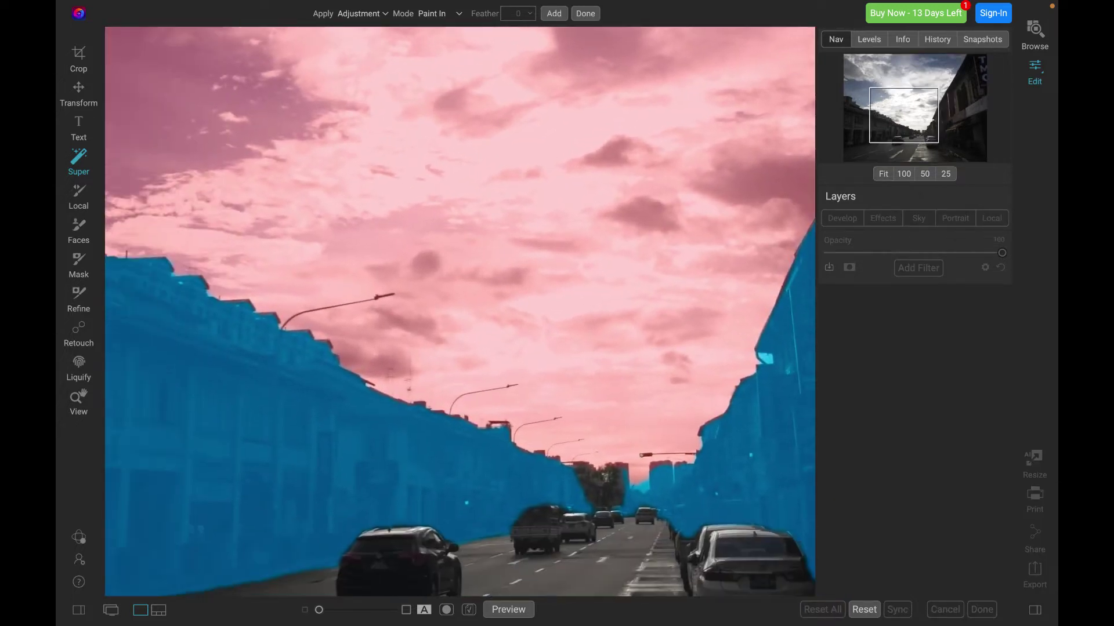
scroll(453, 313, "up", 5)
scroll(460, 312, "down", 3)
scroll(460, 312, "left", 4)
scroll(460, 312, "down", 5)
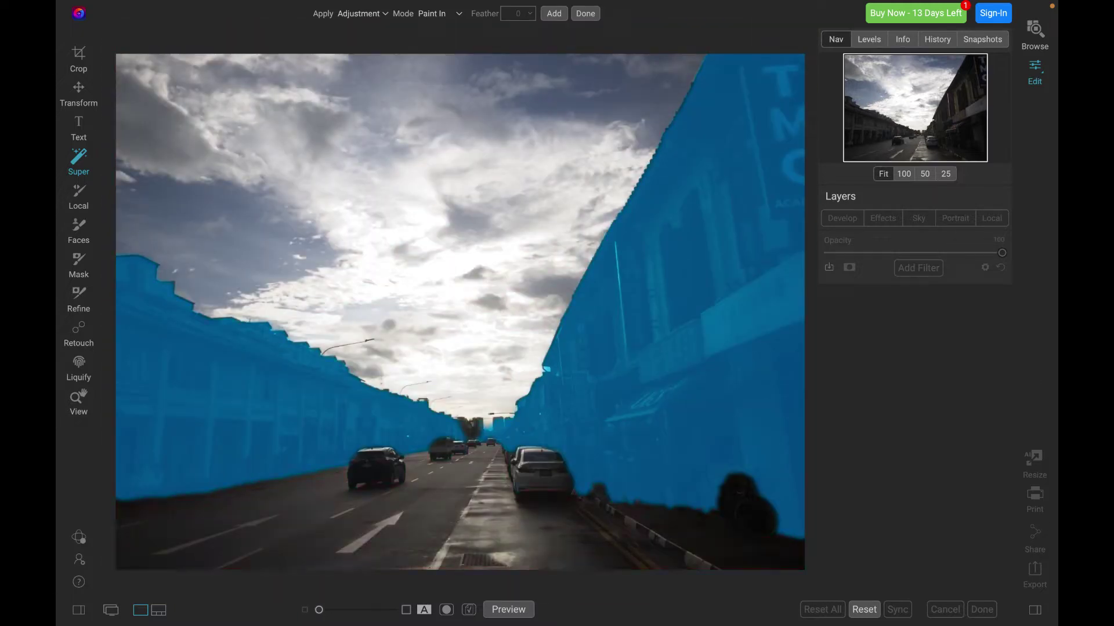
Add the road, the two dark cars and the distant red car to the selection
left_click(503, 513)
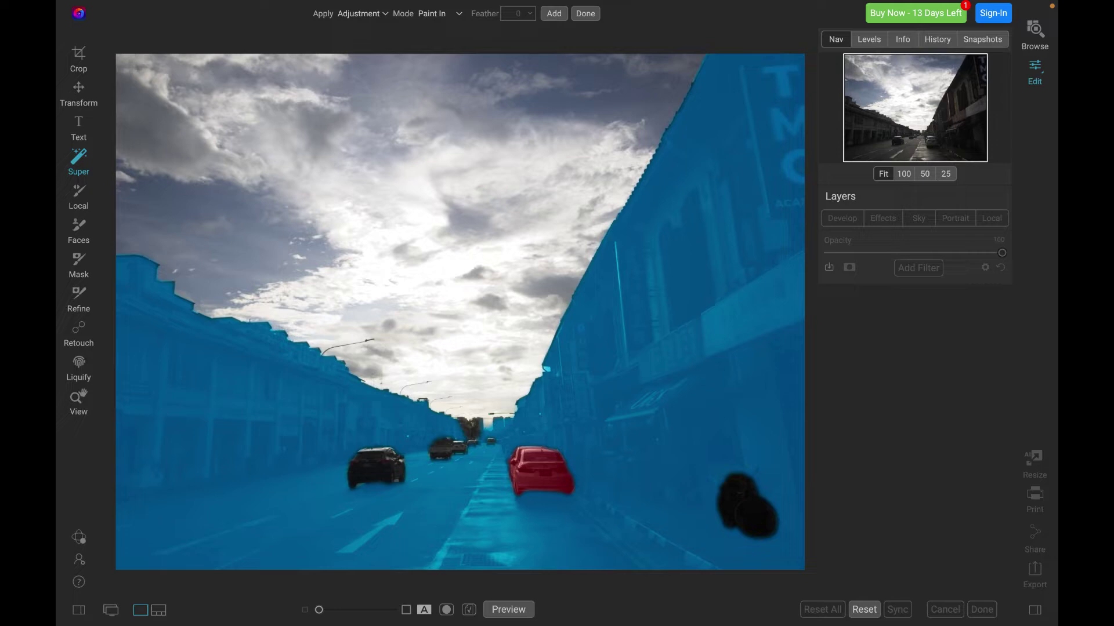
left_click(376, 469)
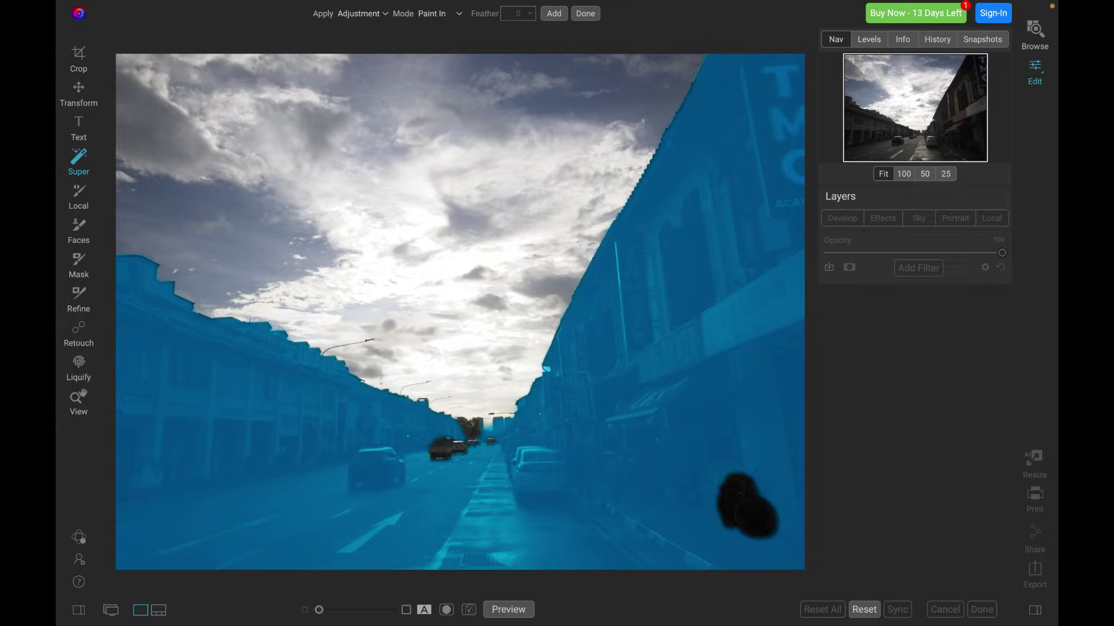
left_click(441, 449)
left_click(460, 447)
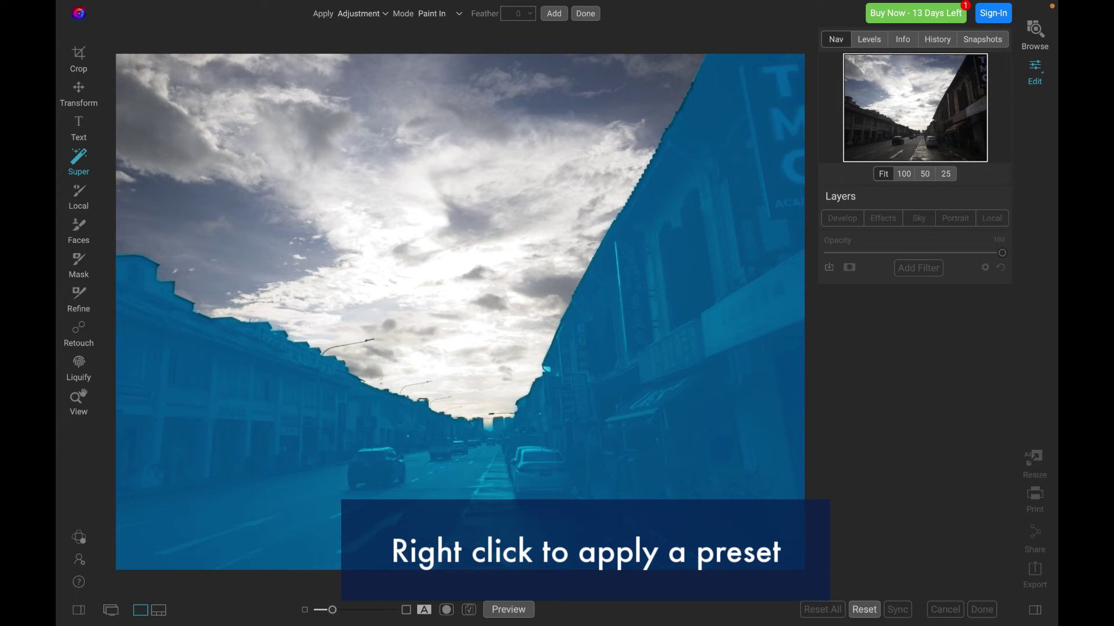
Apply the Lighten adjustment preset to the selected street area, giving Exposure 1
right_click(611, 278)
mouse_move(657, 67)
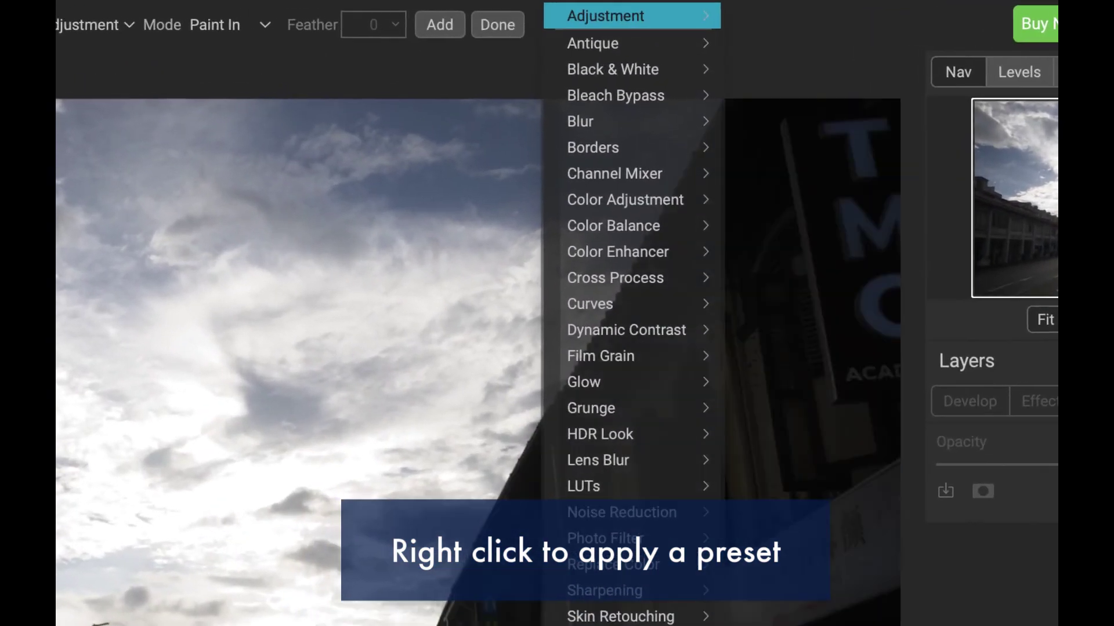
mouse_move(638, 10)
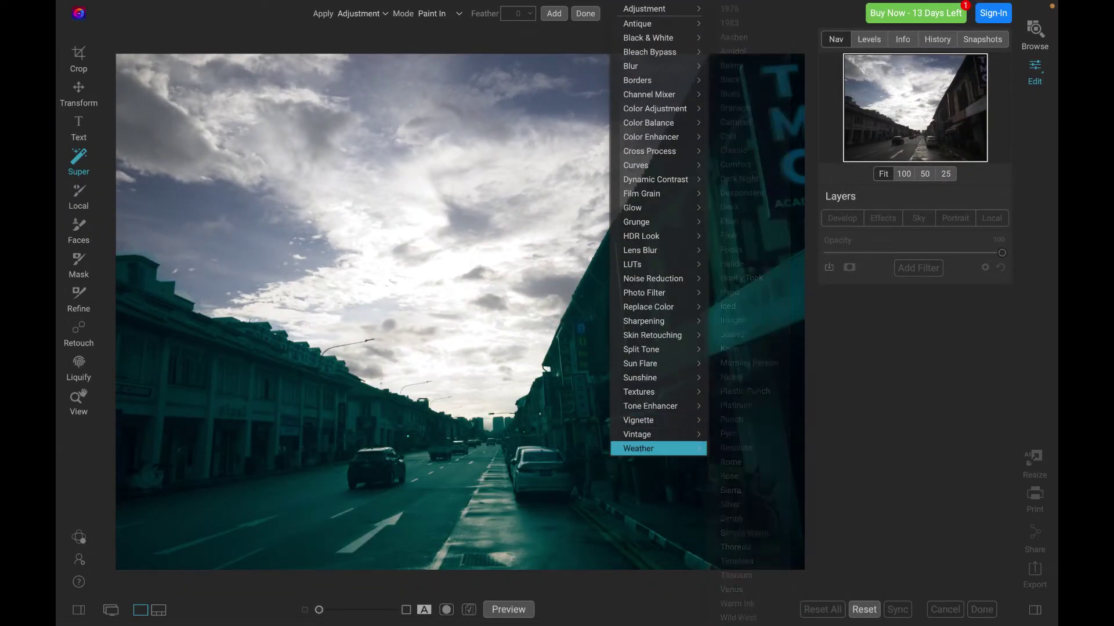
mouse_move(638, 23)
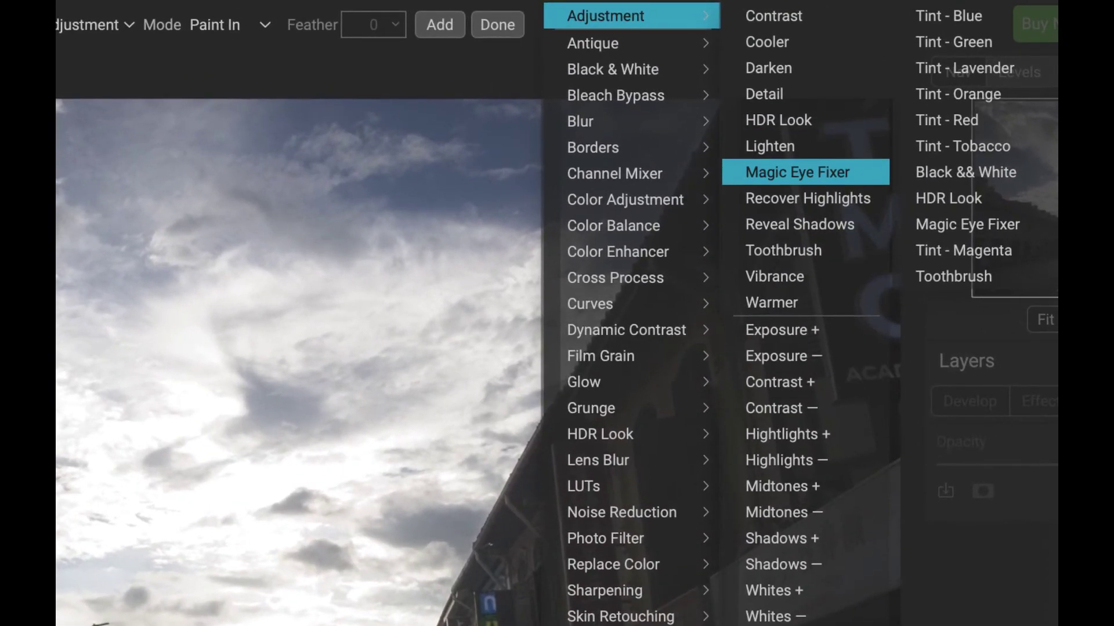
left_click(770, 146)
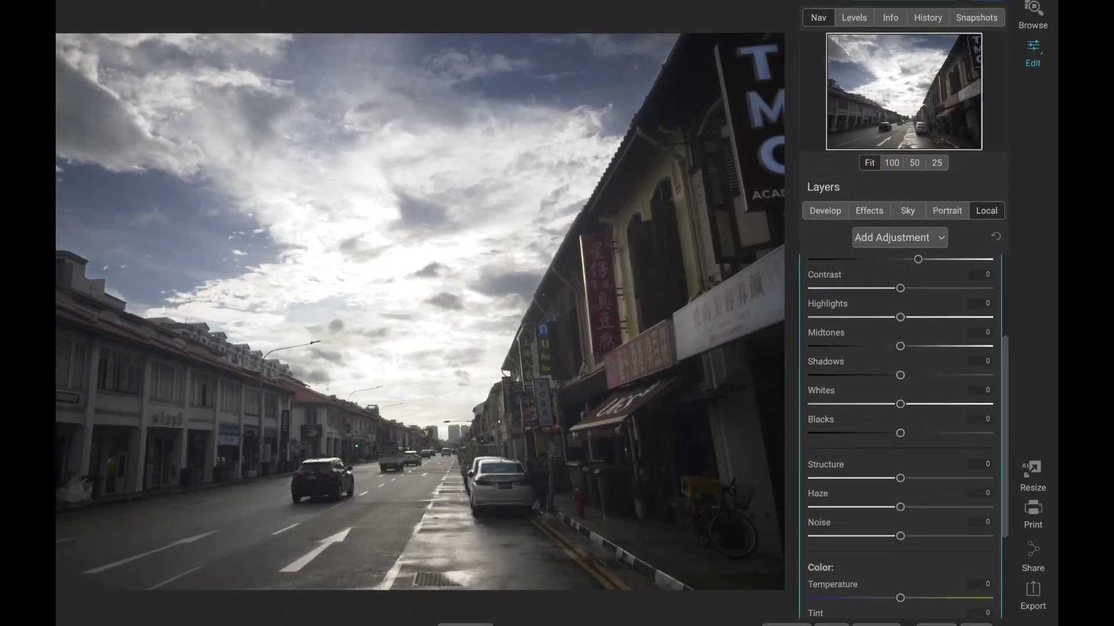
scroll(912, 428, "up", 5)
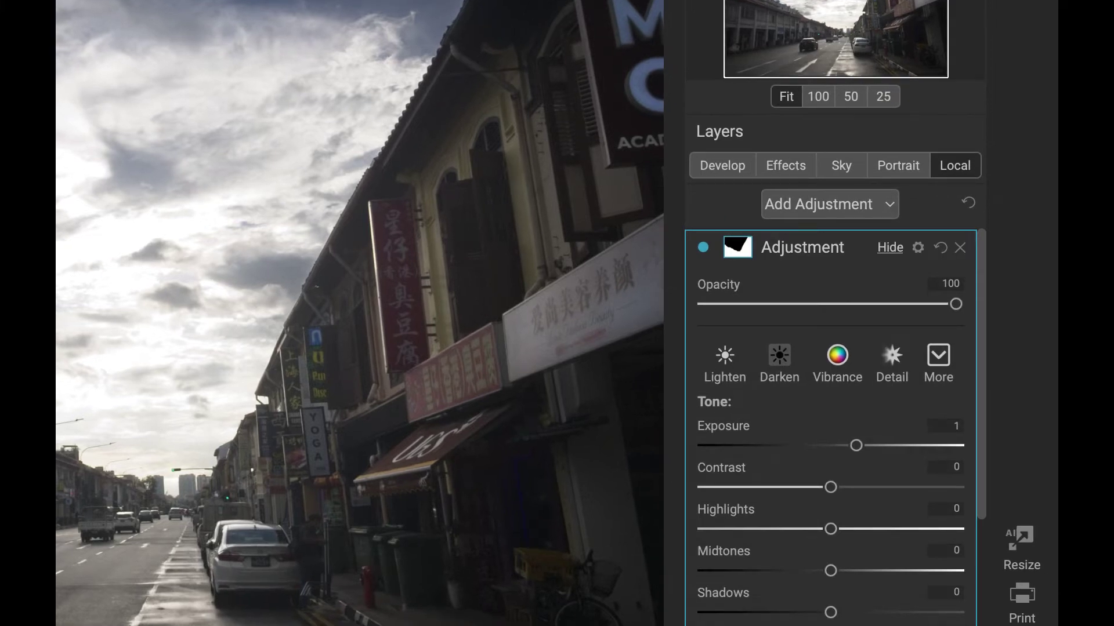
Check the street adjustment's mask in black and white, then apply the Lighten preset
left_click(738, 248)
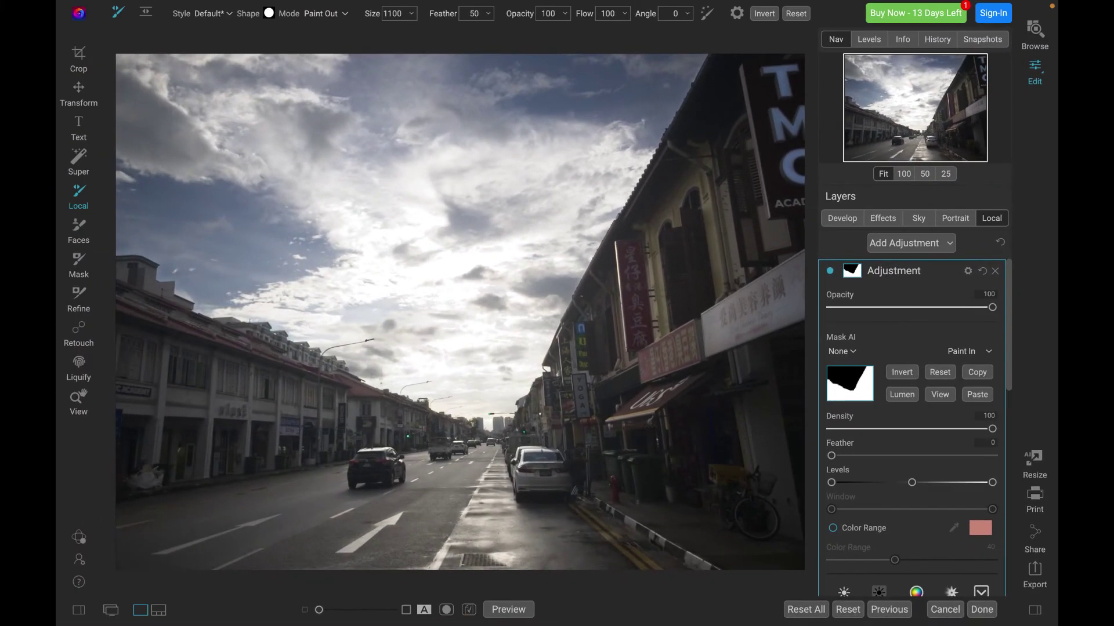
left_click(940, 395)
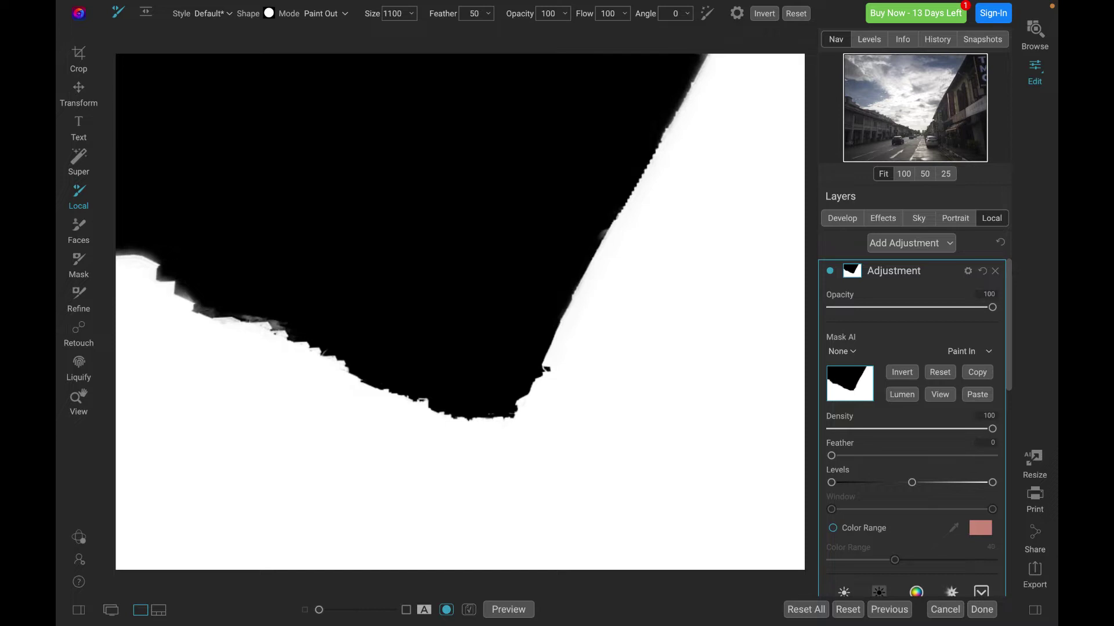
left_click(939, 395)
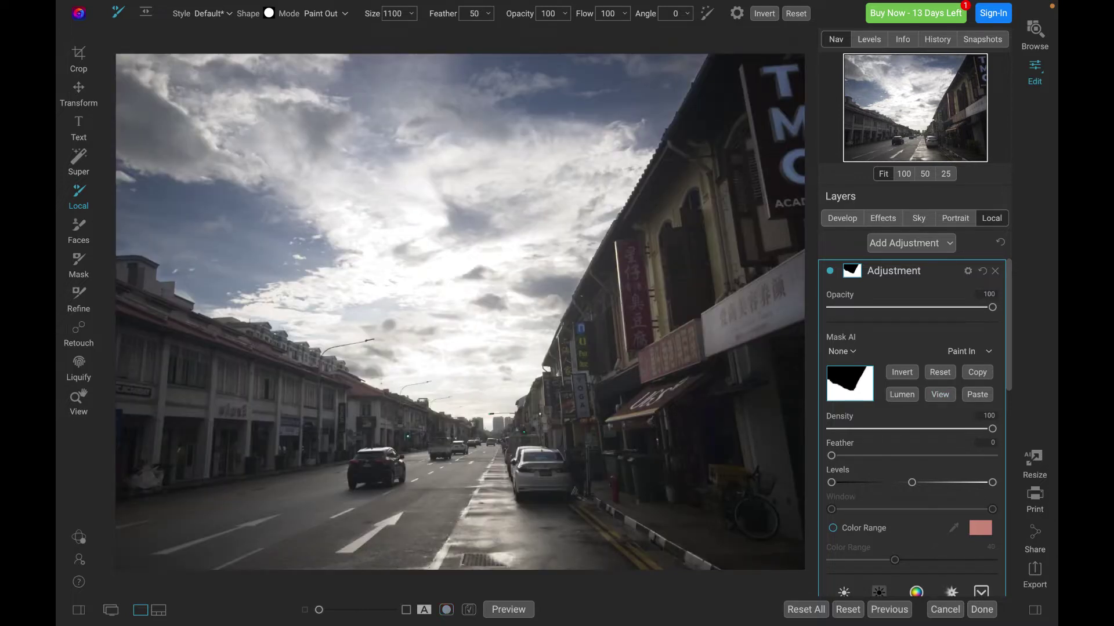
scroll(916, 427, "down", 5)
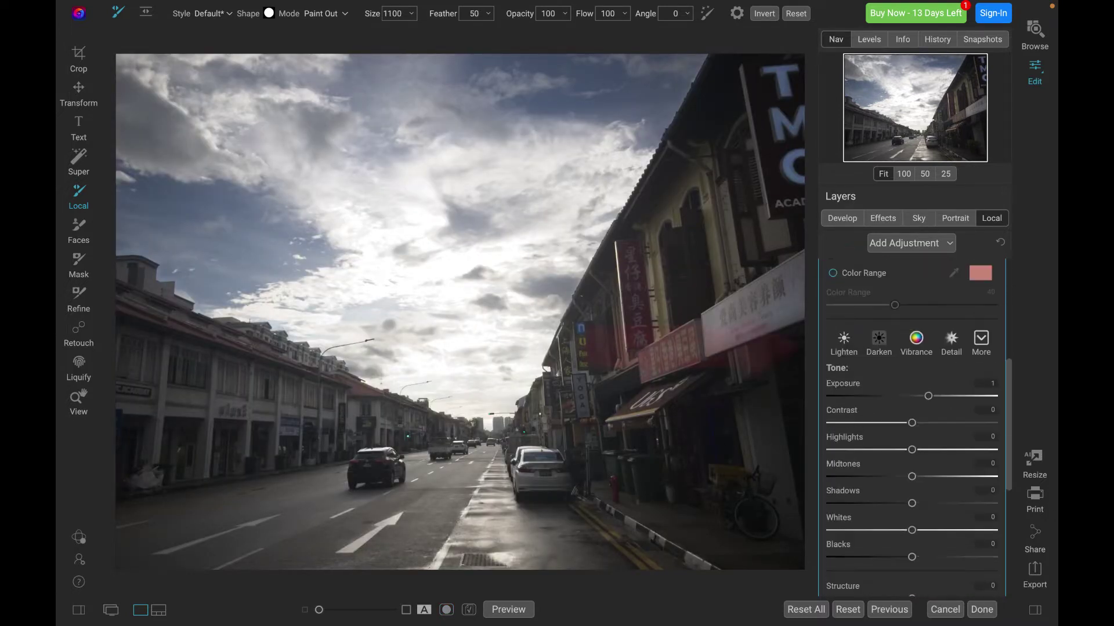
left_click(843, 342)
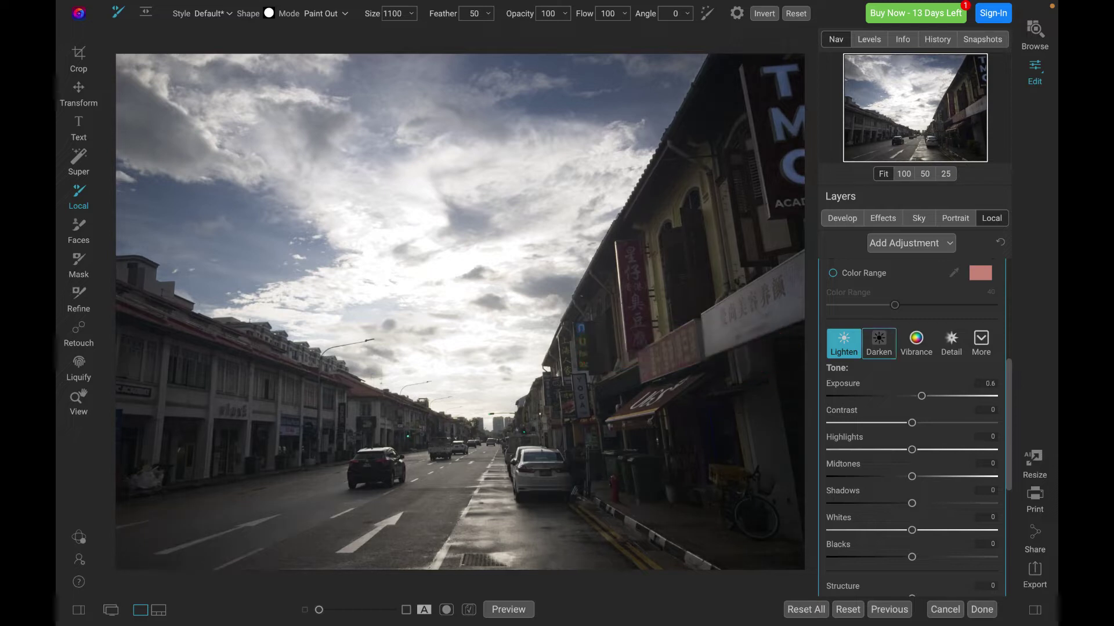
Set Shadows 41, Structure 15, Saturation 44 and Blacks -13 on the street adjustment
scroll(915, 427, "down", 2)
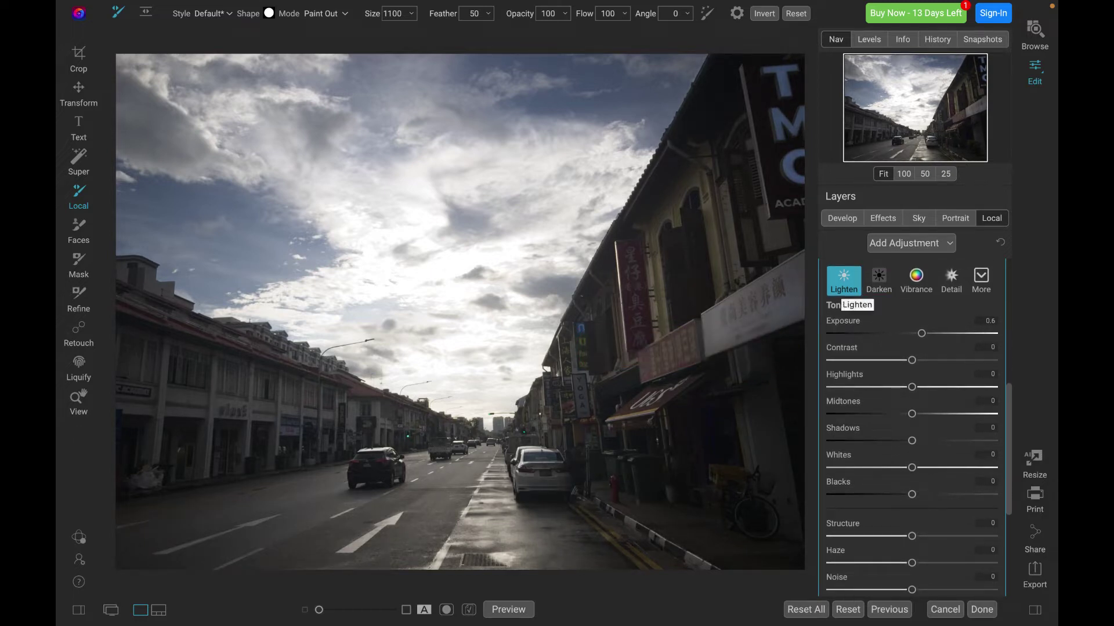
scroll(911, 429, "down", 1)
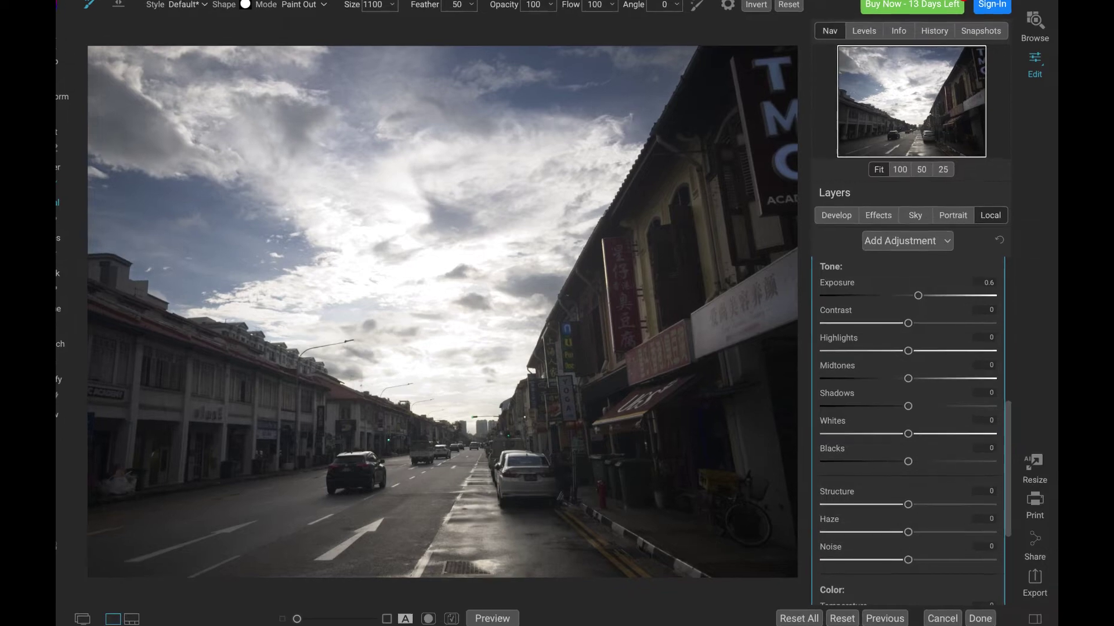
left_click_drag(912, 403, 925, 422)
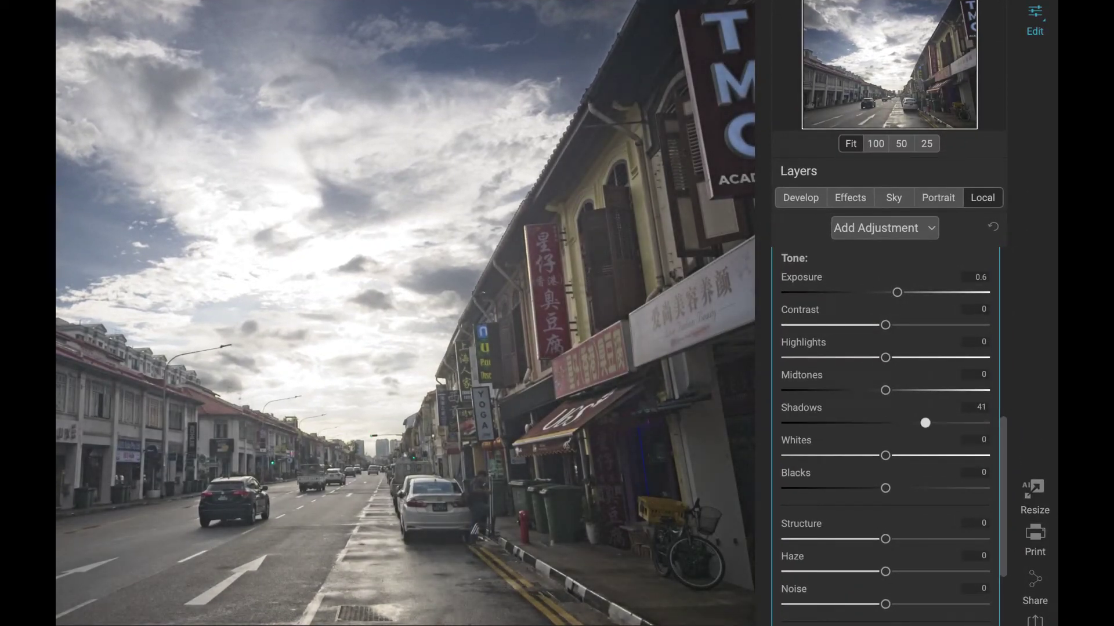
scroll(885, 435, "down", 2)
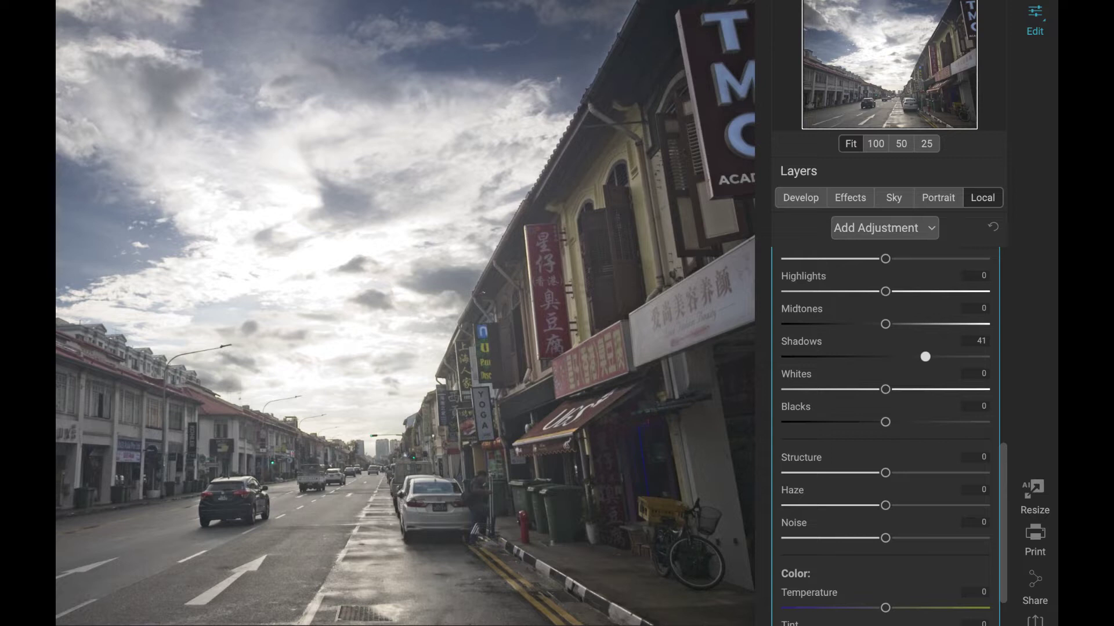
mouse_move(885, 473)
left_mouse_down()
mouse_move(910, 473)
mouse_move(899, 473)
left_mouse_up()
scroll(912, 429, "down", 1)
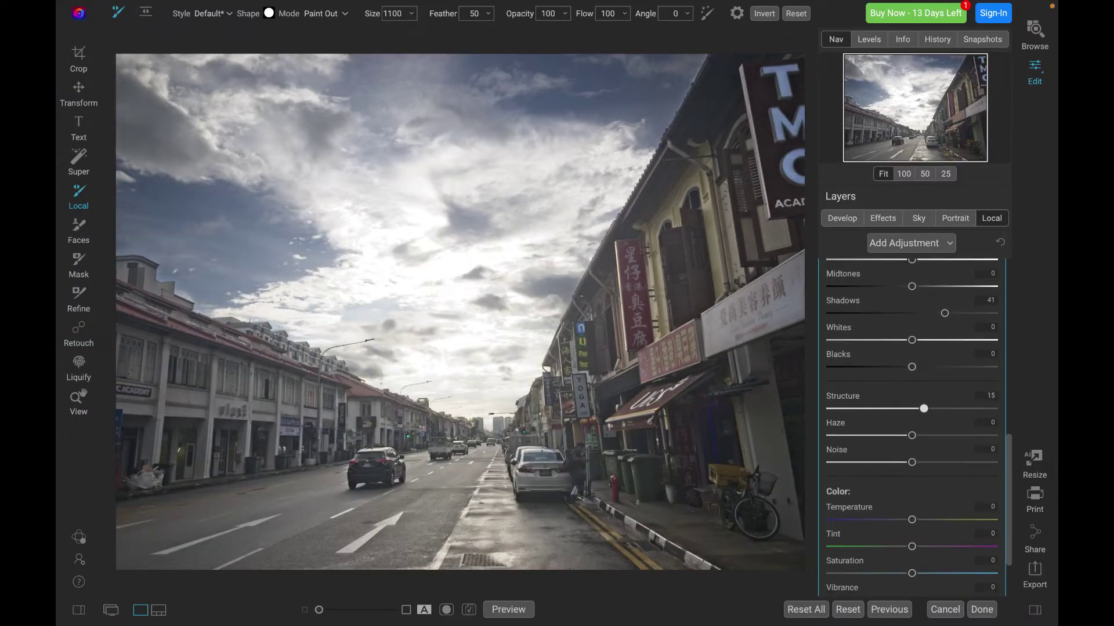
scroll(911, 430, "up", 1)
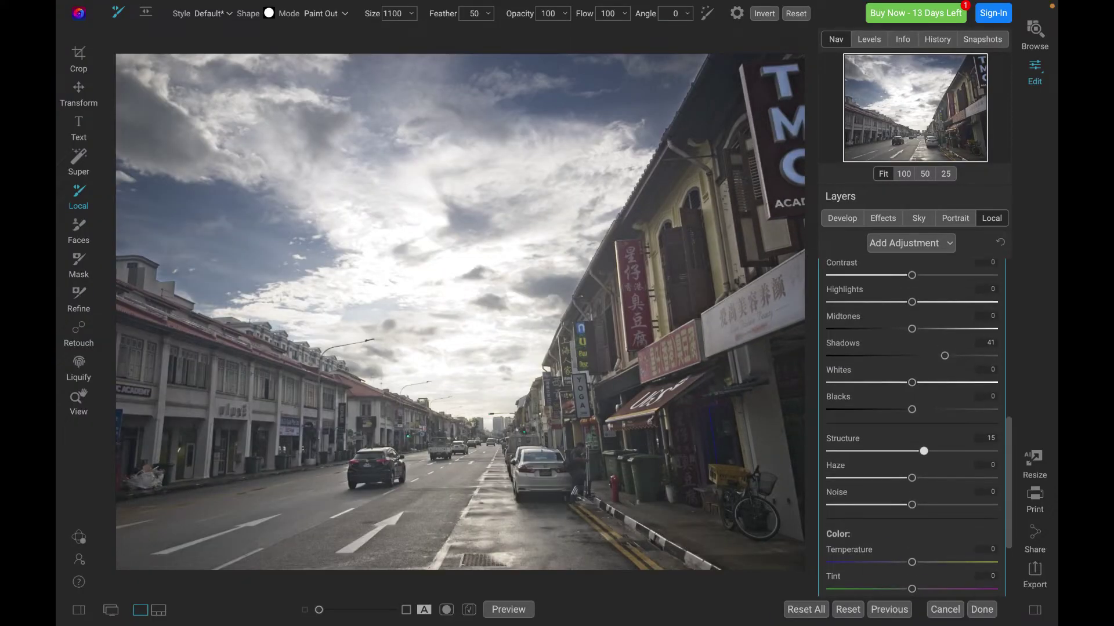
scroll(911, 429, "down", 2)
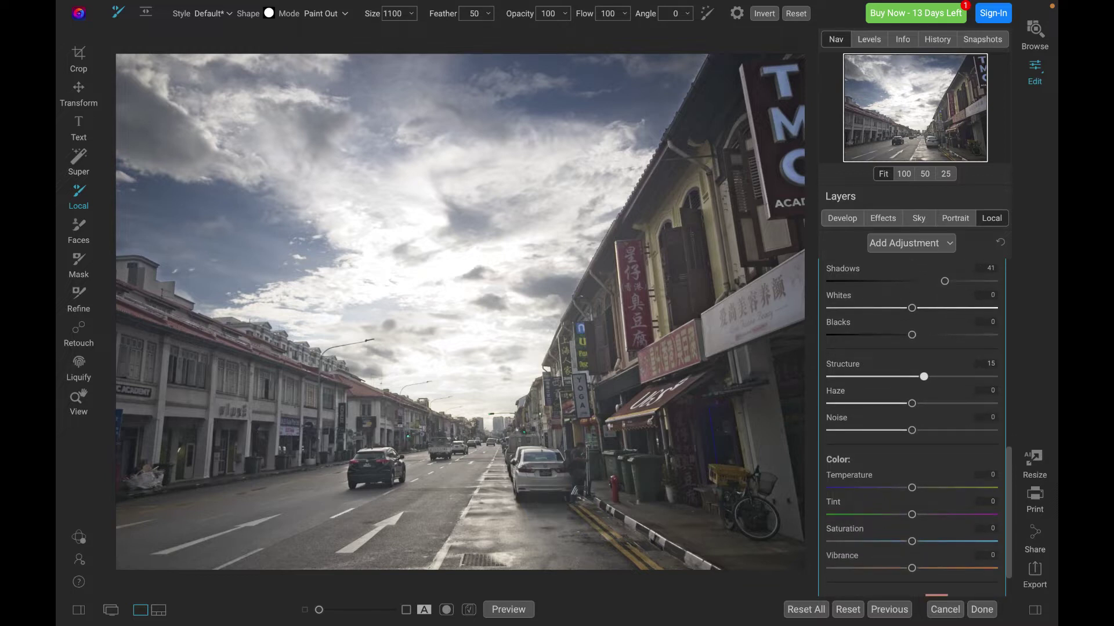
left_click_drag(911, 541, 947, 541)
scroll(911, 429, "down", 1)
scroll(911, 429, "up", 1)
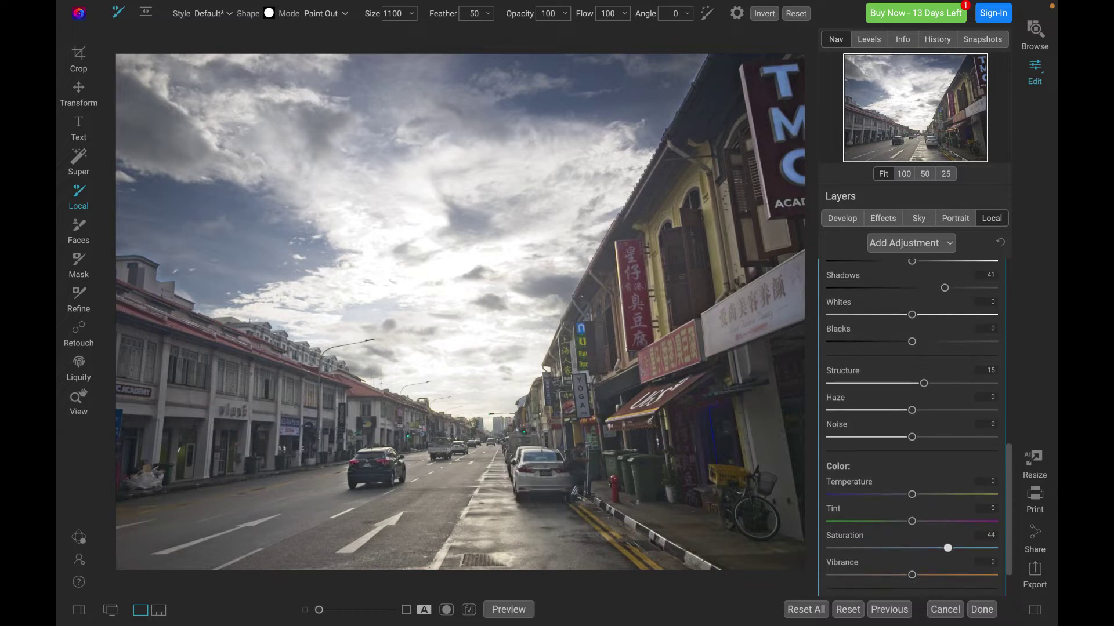
left_click_drag(911, 341, 901, 341)
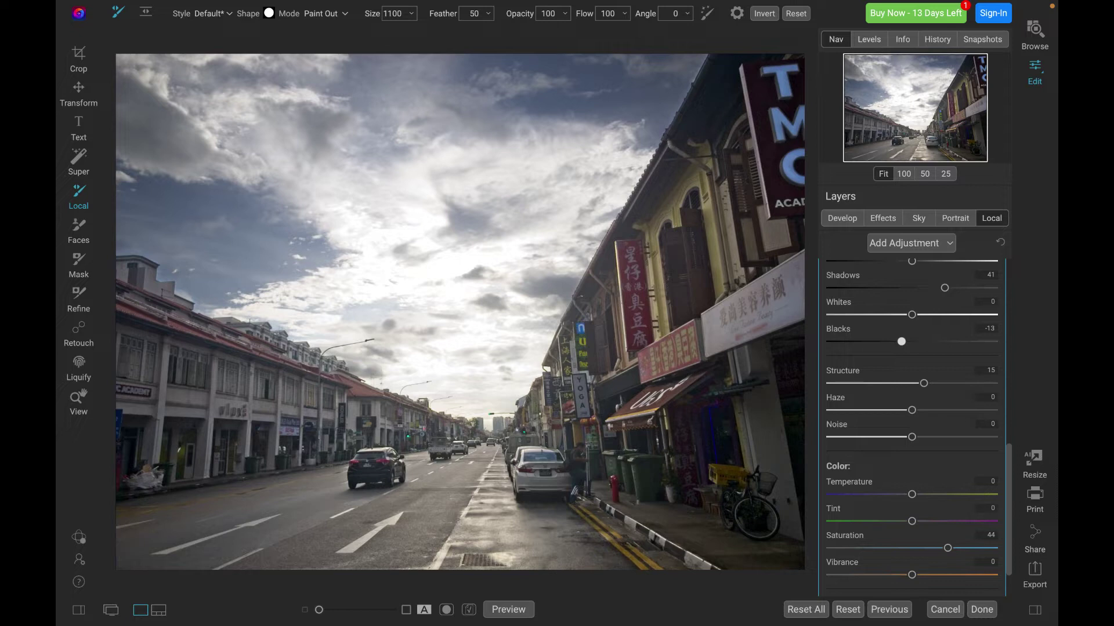
scroll(865, 313, "up", 10)
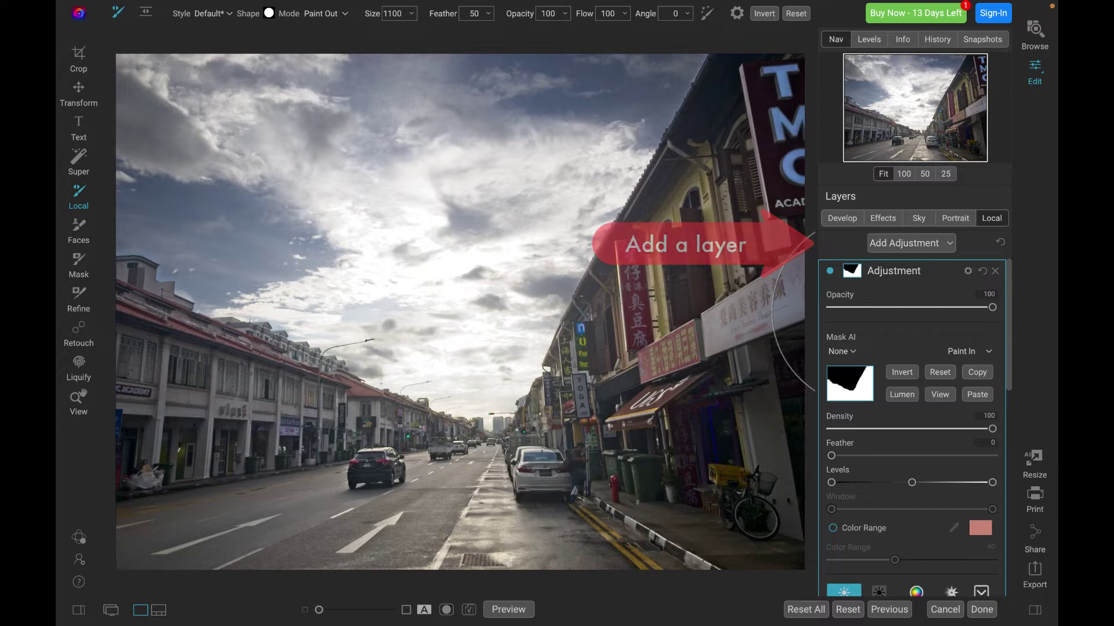
Add a new local adjustment and select the sky with Super Select AI
left_click(904, 243)
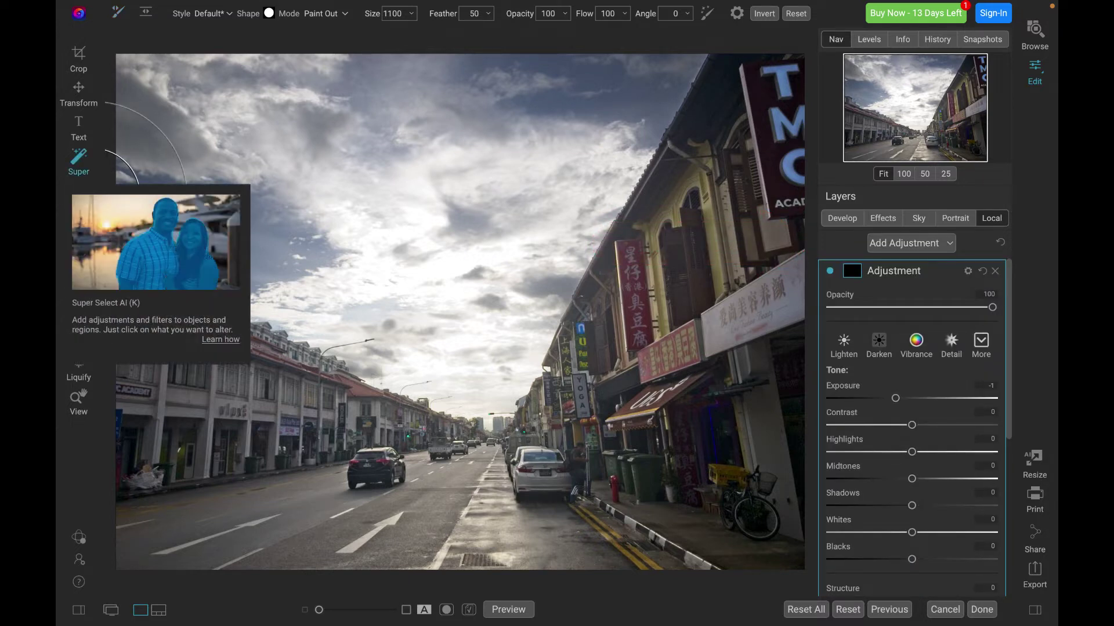
left_click(78, 158)
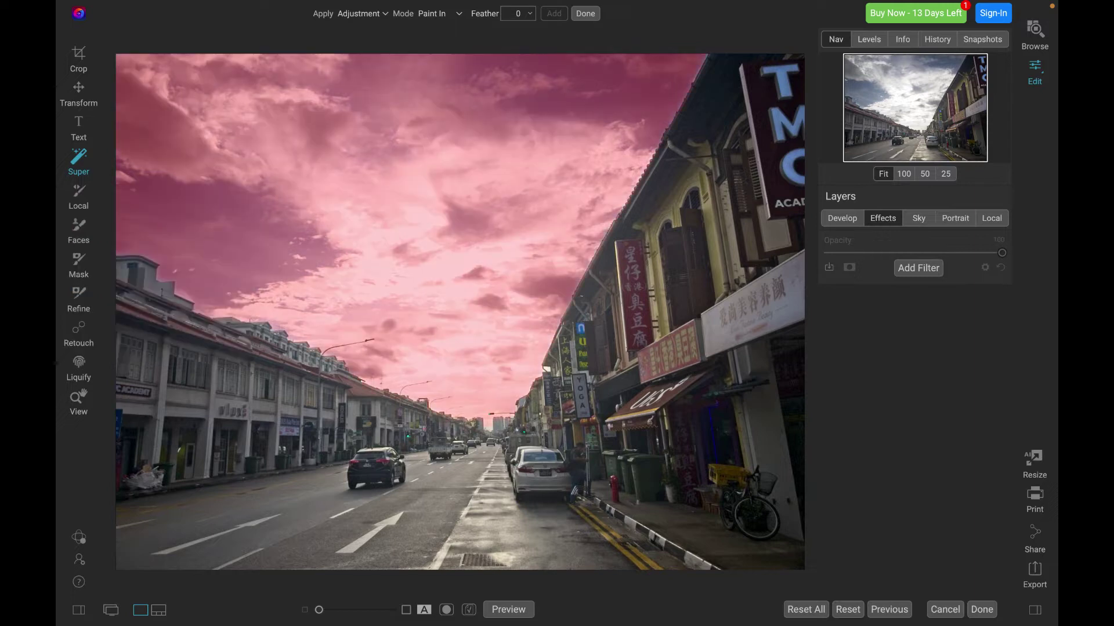
left_click(394, 220)
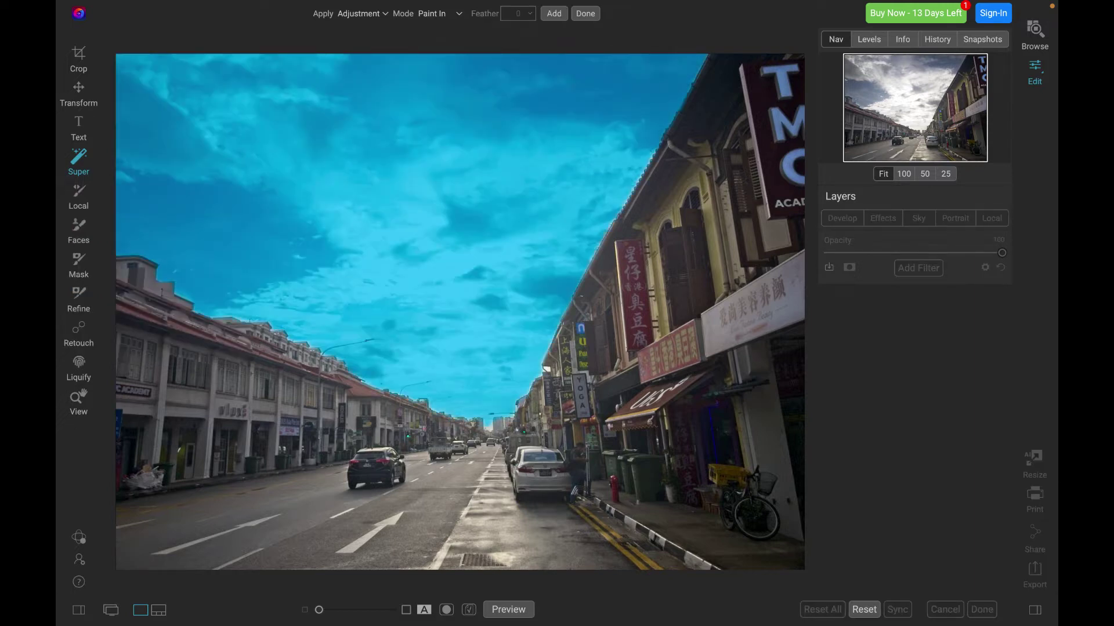
Apply the Darken preset to the sky with Exposure -0.95 and Highlights lowered to 9
right_click(395, 148)
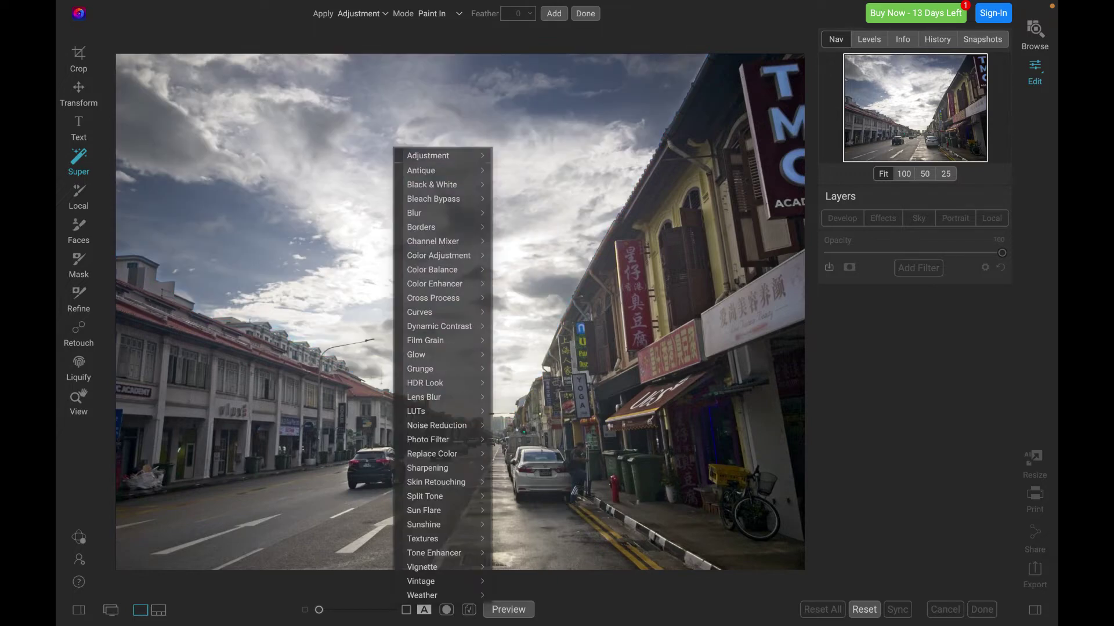
mouse_move(442, 156)
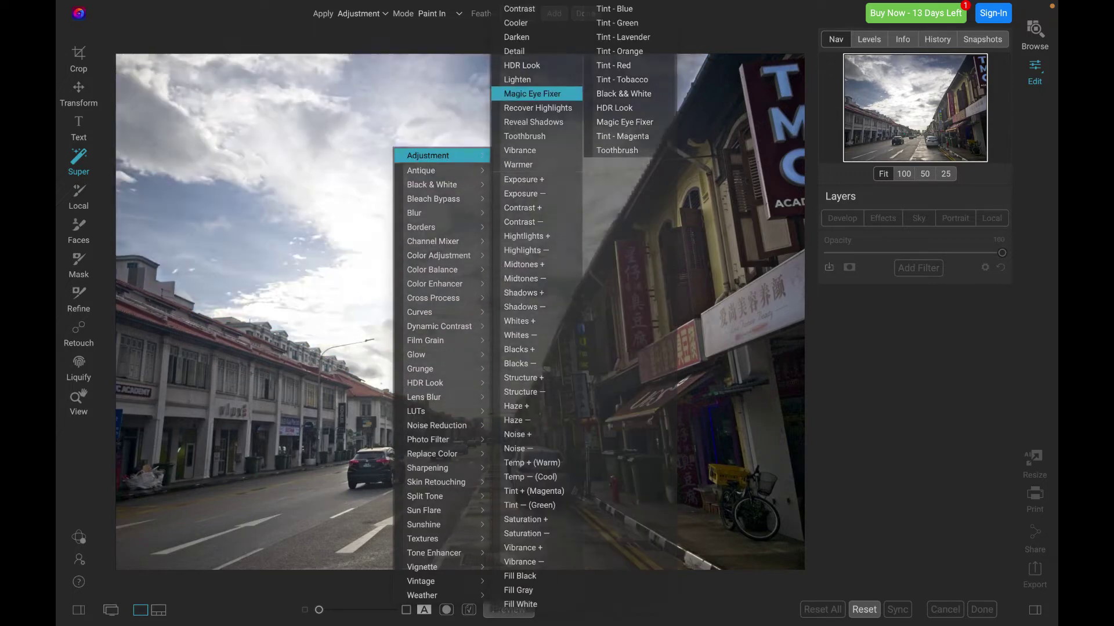
left_click(524, 37)
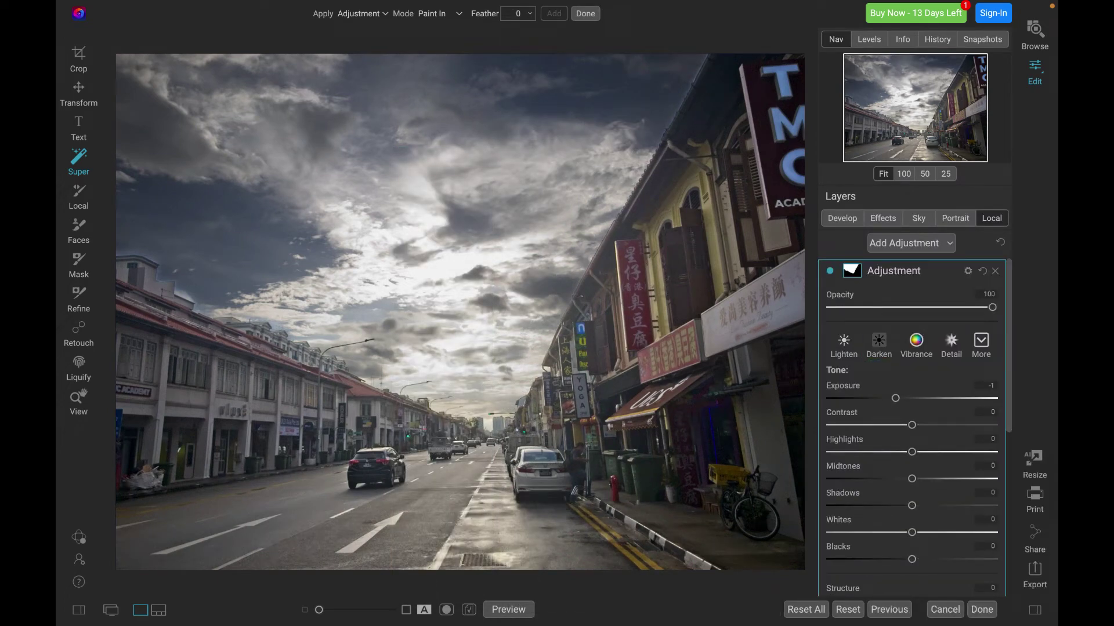
left_click_drag(895, 399, 896, 398)
mouse_move(912, 451)
left_mouse_down()
mouse_move(877, 452)
mouse_move(932, 452)
mouse_move(919, 452)
left_mouse_up()
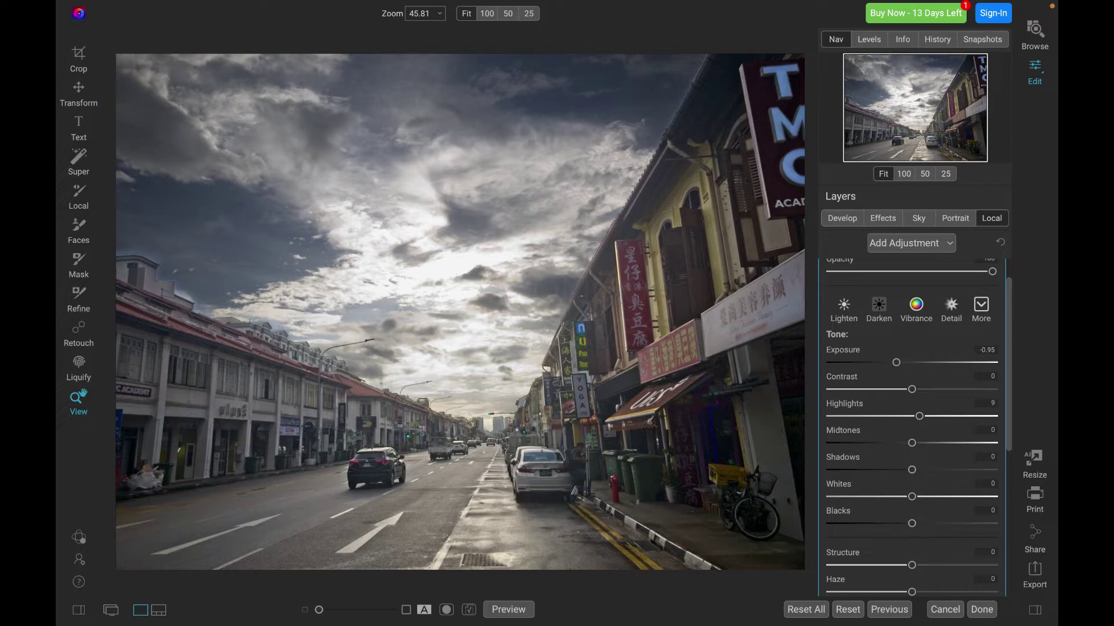
Toggle the before/after preview to compare the edited street with the original
key("backslash")
key("backslash")
key("ctrl+p")
key("ctrl+p")
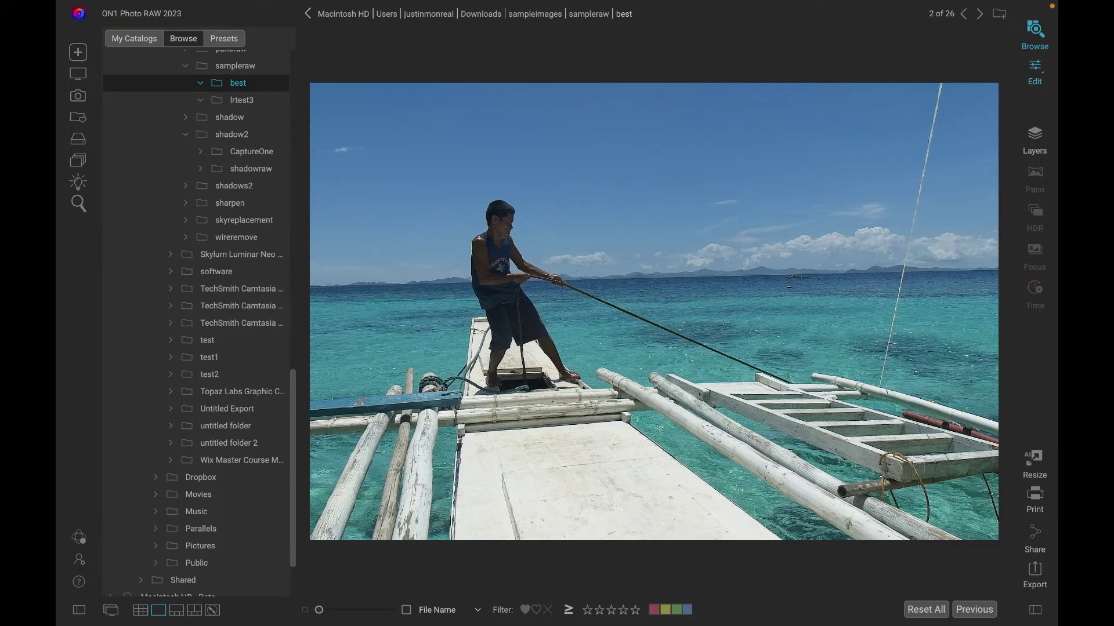
Open the boat photo for editing and pick the Super Select AI tool
left_click(1034, 72)
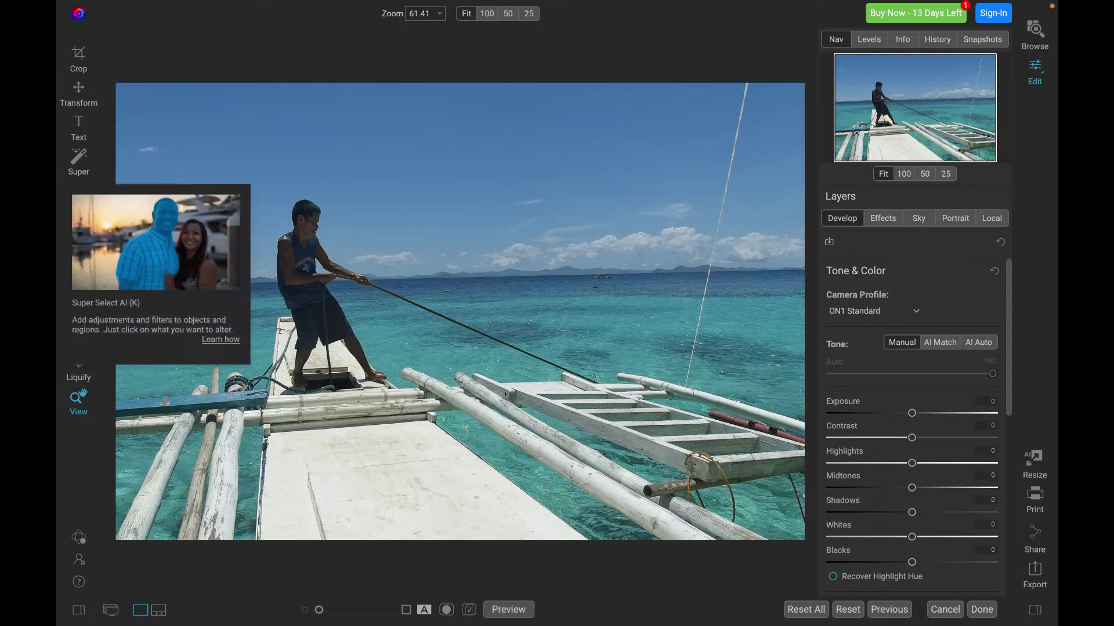
left_click(78, 161)
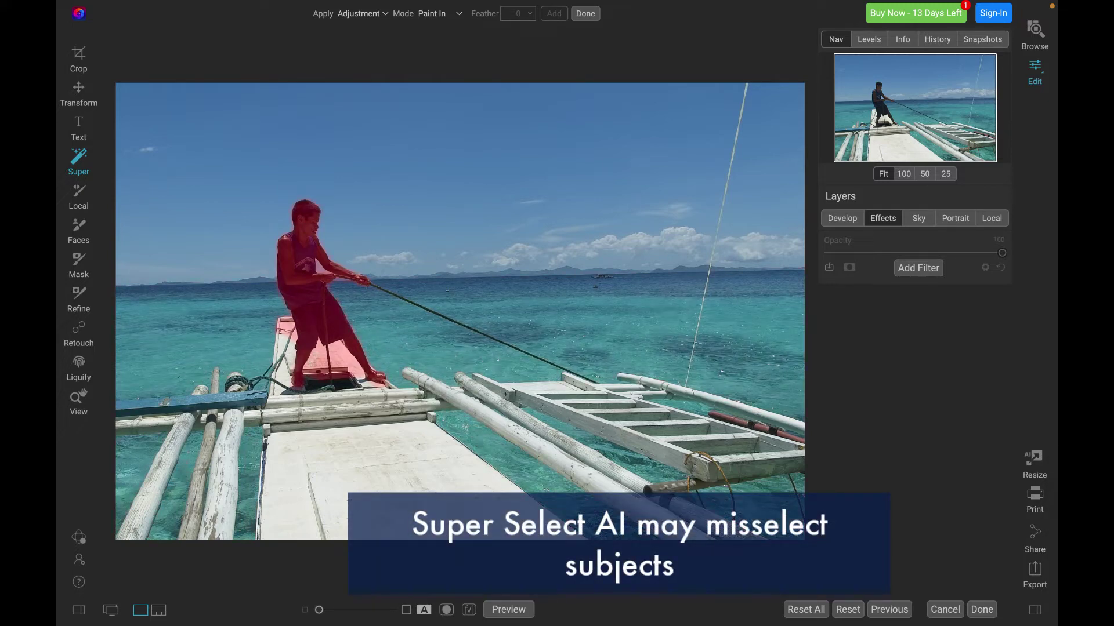
Zoom in on the boat photo to inspect it, then fit it back to the window
key("super+equal")
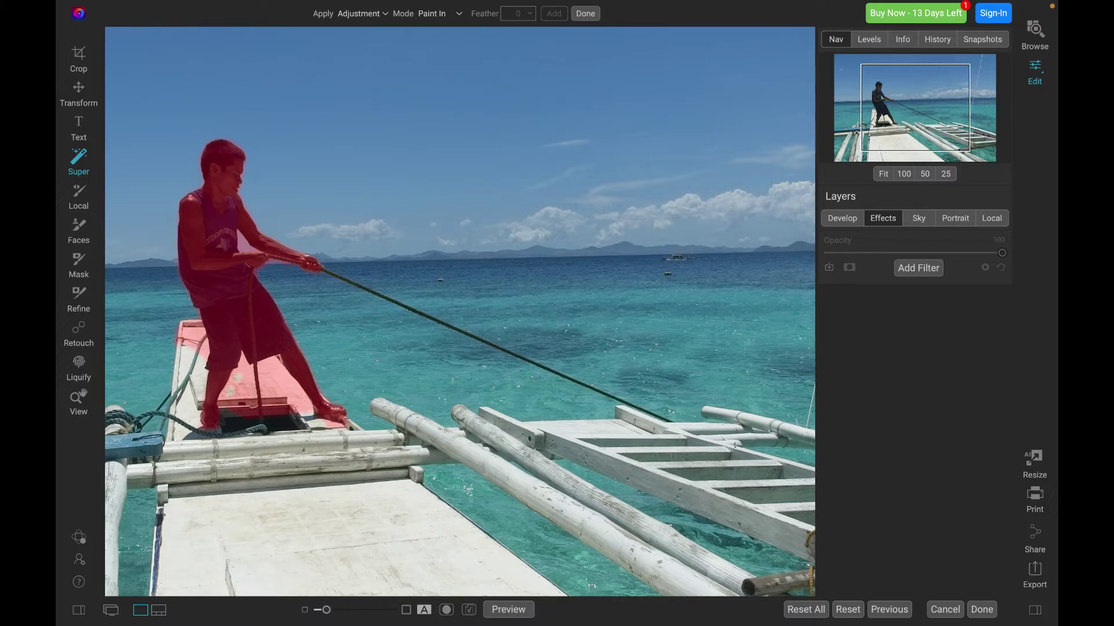
key("ctrl+0")
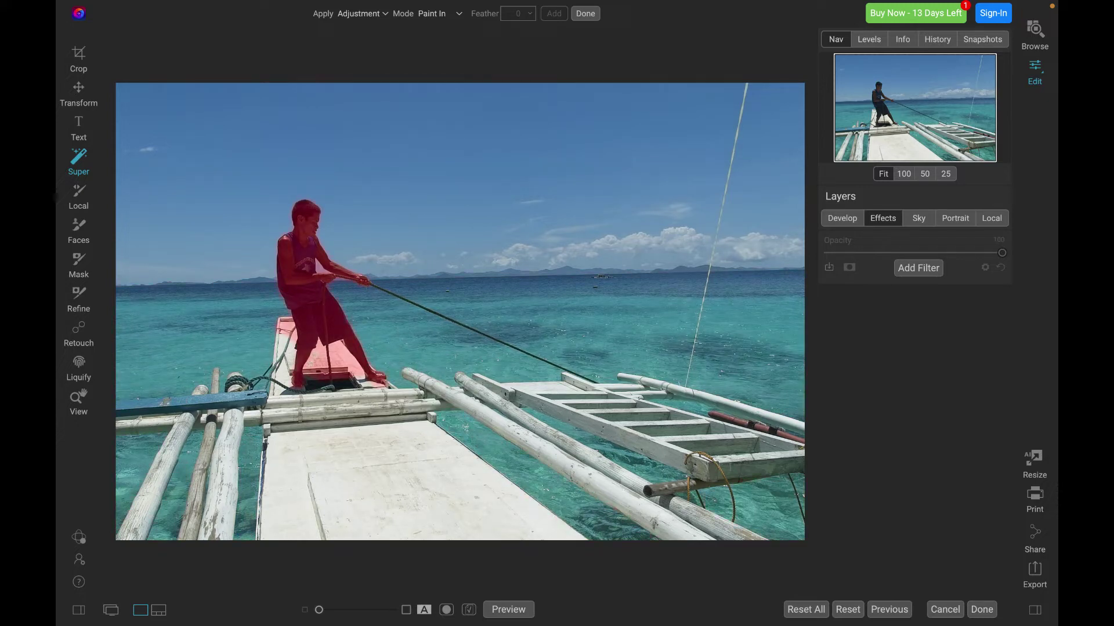
Select the man with Super Select AI and apply the Lighten preset to him
left_click(314, 296)
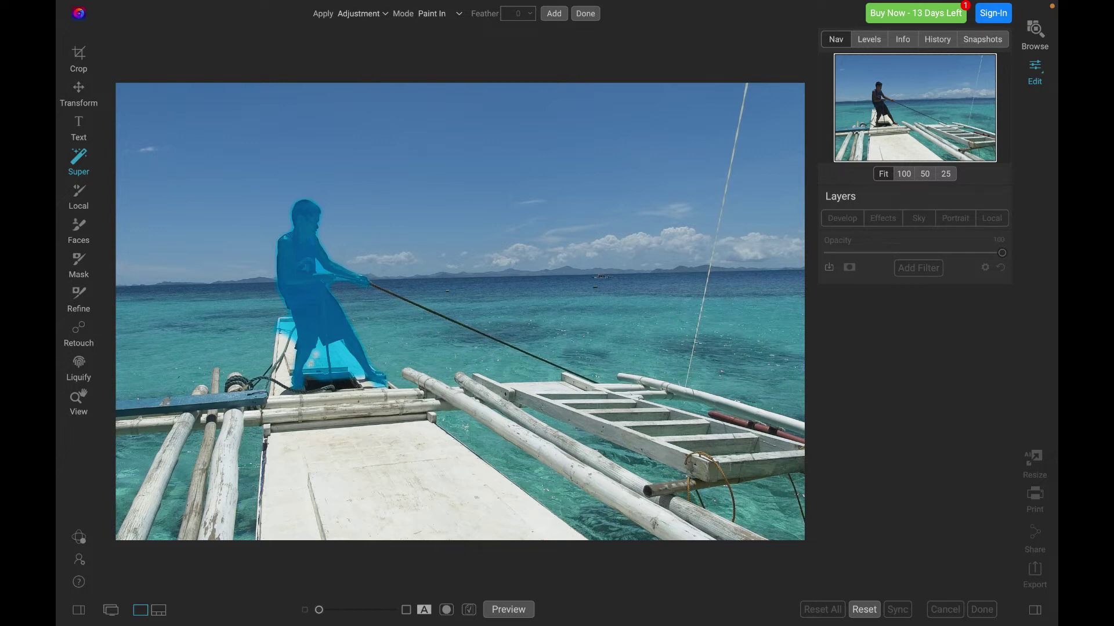
left_click(361, 14)
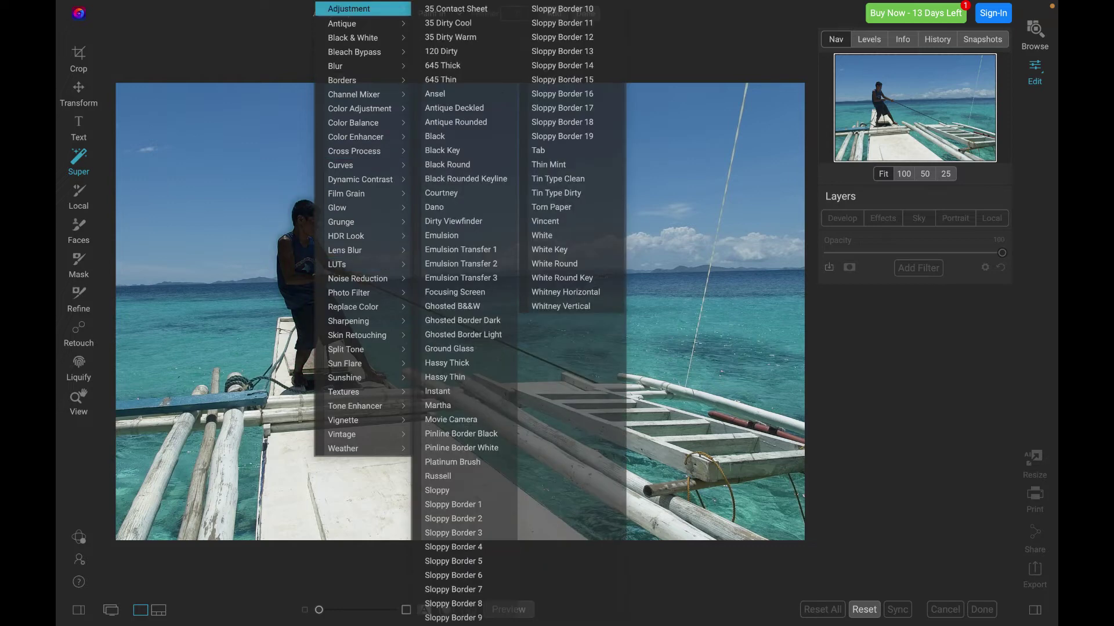
mouse_move(348, 8)
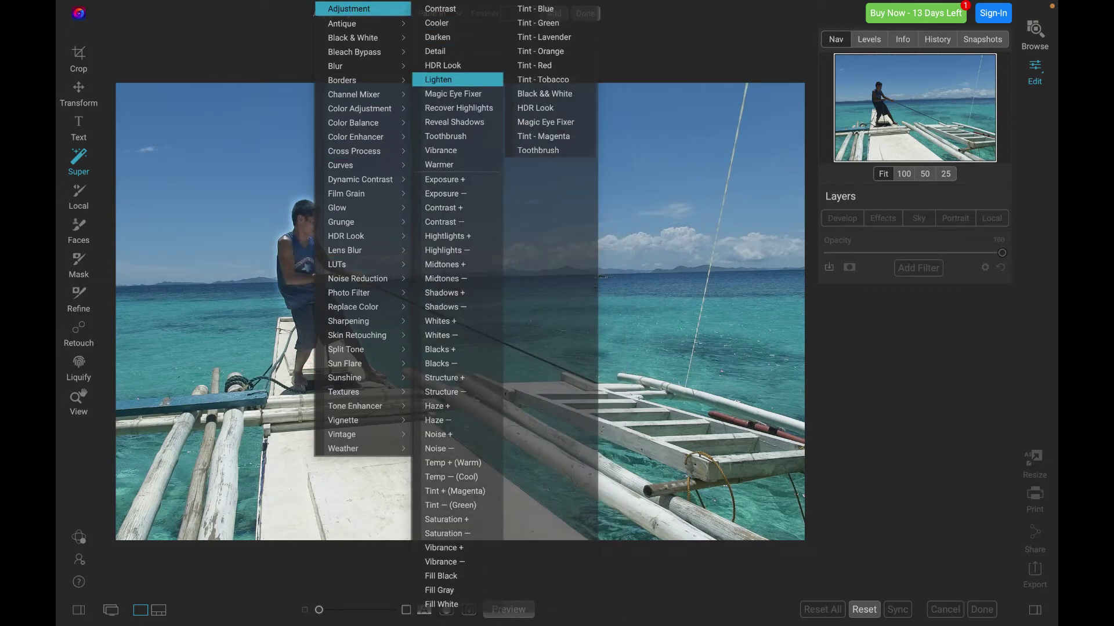
left_click(446, 79)
scroll(912, 428, "down", 2)
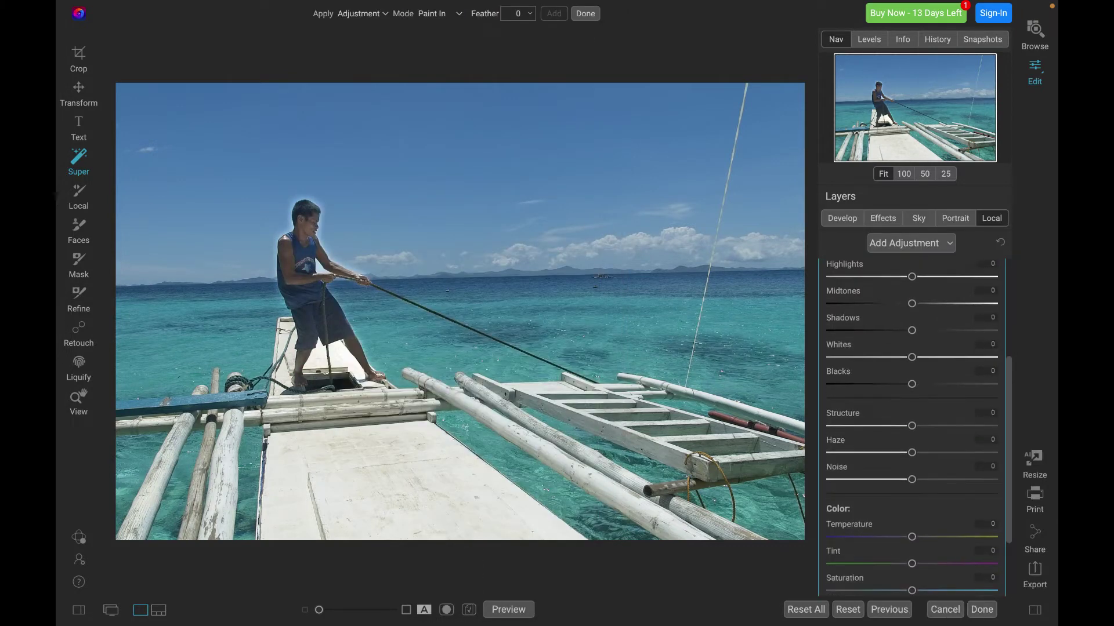
scroll(912, 428, "up", 2)
Reset the man's Exposure to 0 and lift his Shadows to 47
left_click_drag(928, 272, 912, 272)
scroll(912, 325, "down", 2)
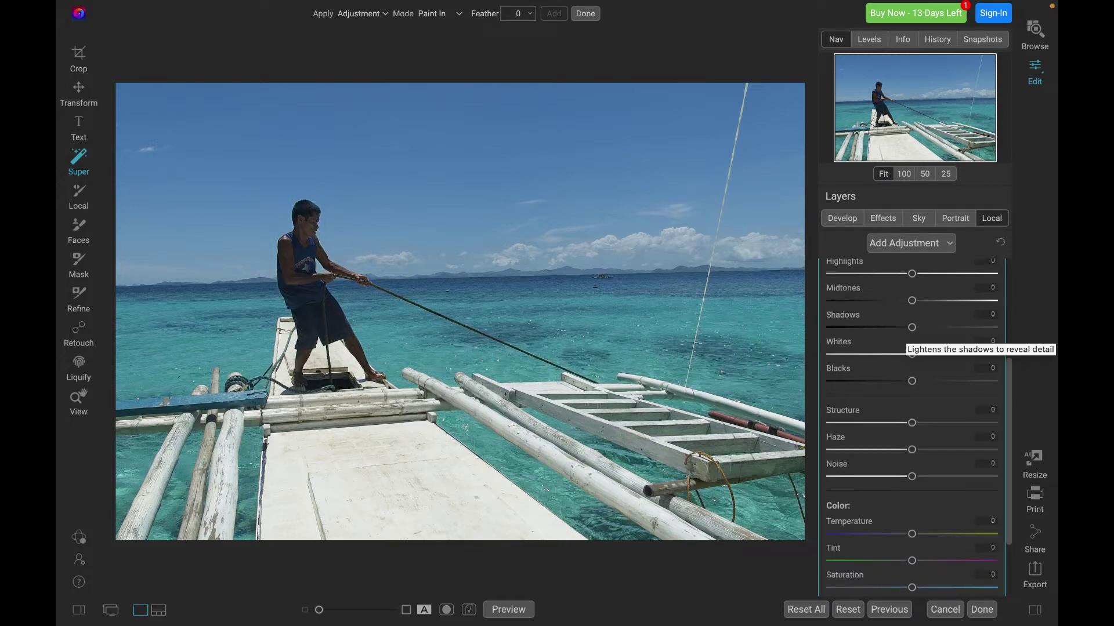
left_click_drag(912, 327, 949, 327)
Set the man's adjustment Opacity to 94 and Exposure to -0.25
key("super+equal")
key("super+equal")
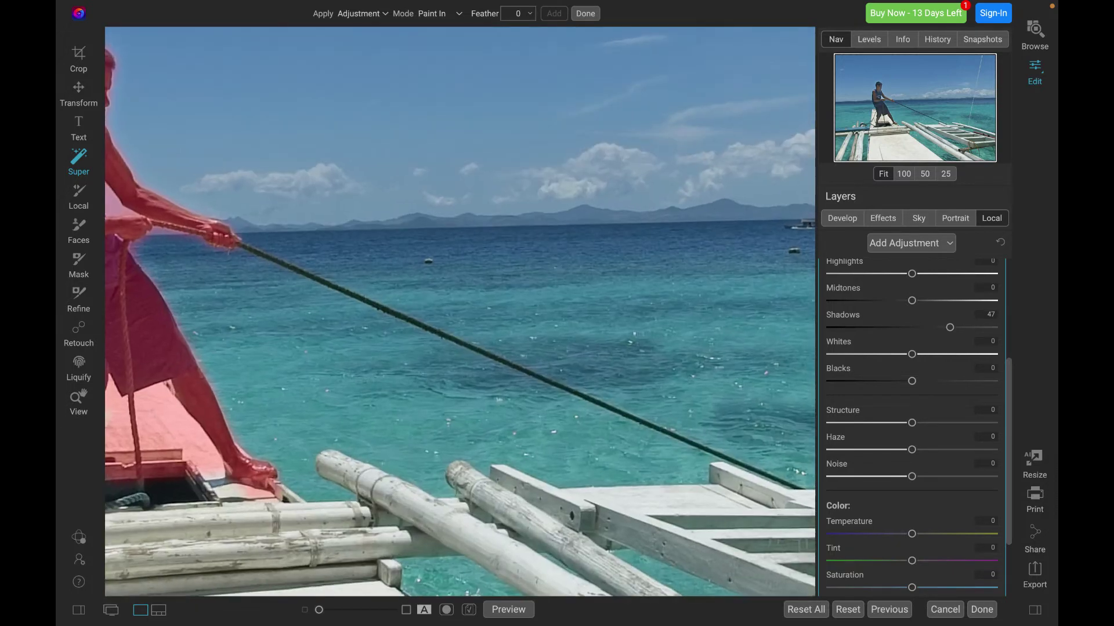
key("super+minus")
key("super+minus")
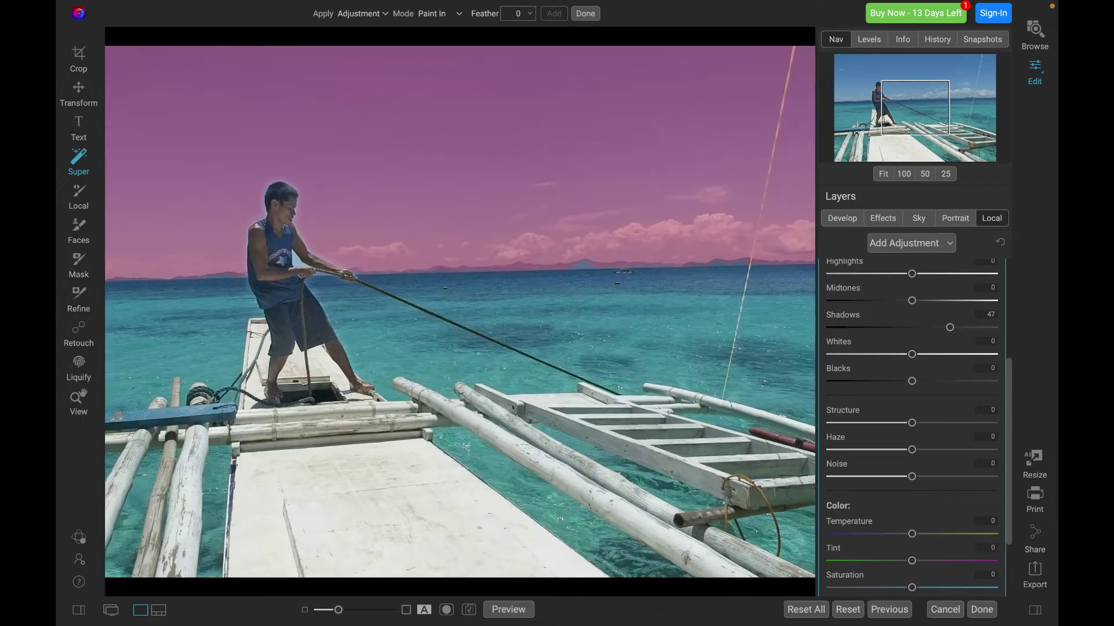
key("z")
left_click(290, 316)
scroll(462, 314, "up", 5)
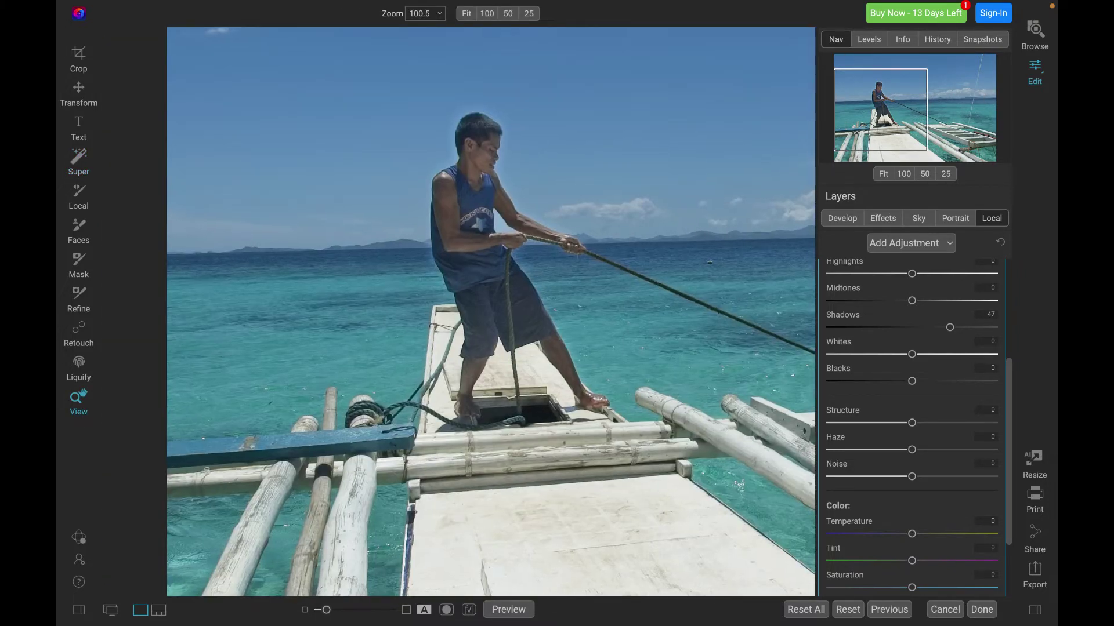
scroll(463, 314, "down", 2)
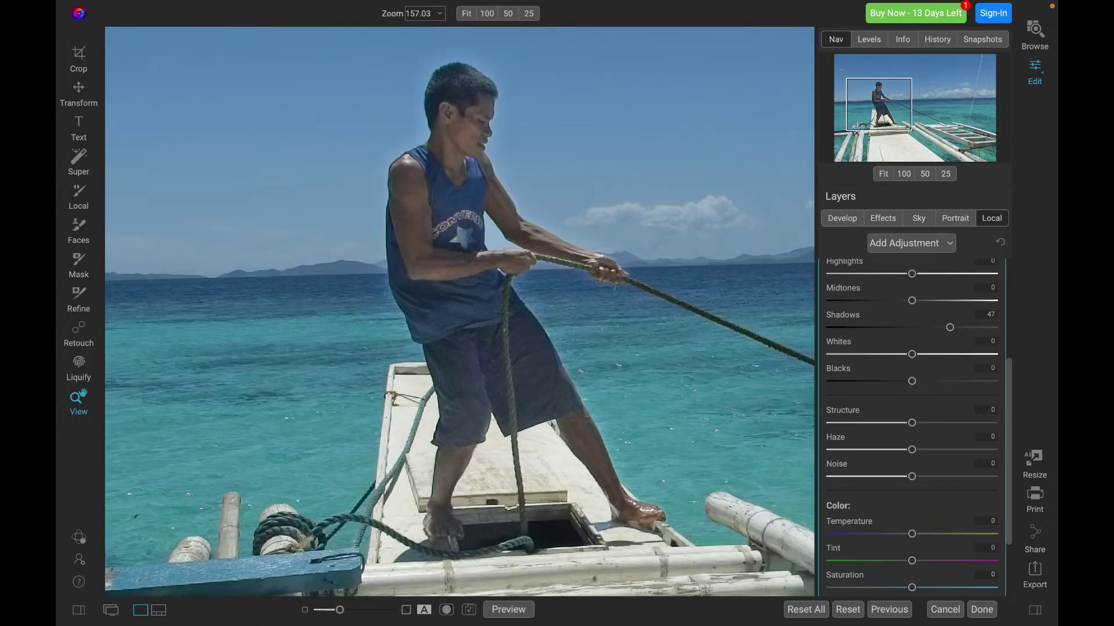
left_click_drag(463, 315, 460, 354)
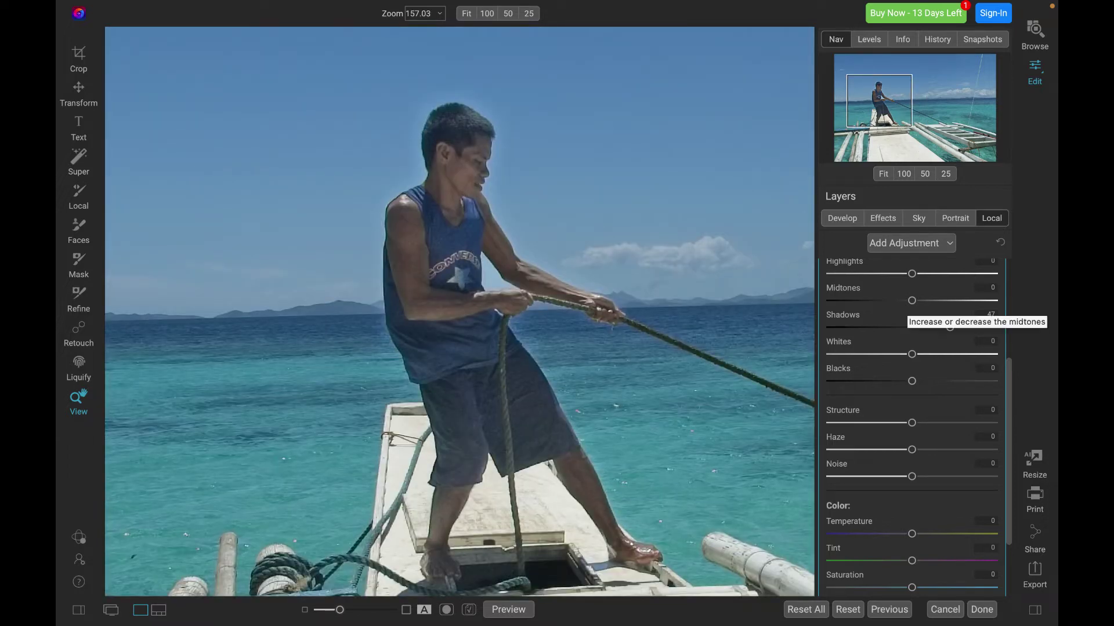
scroll(914, 307, "up", 5)
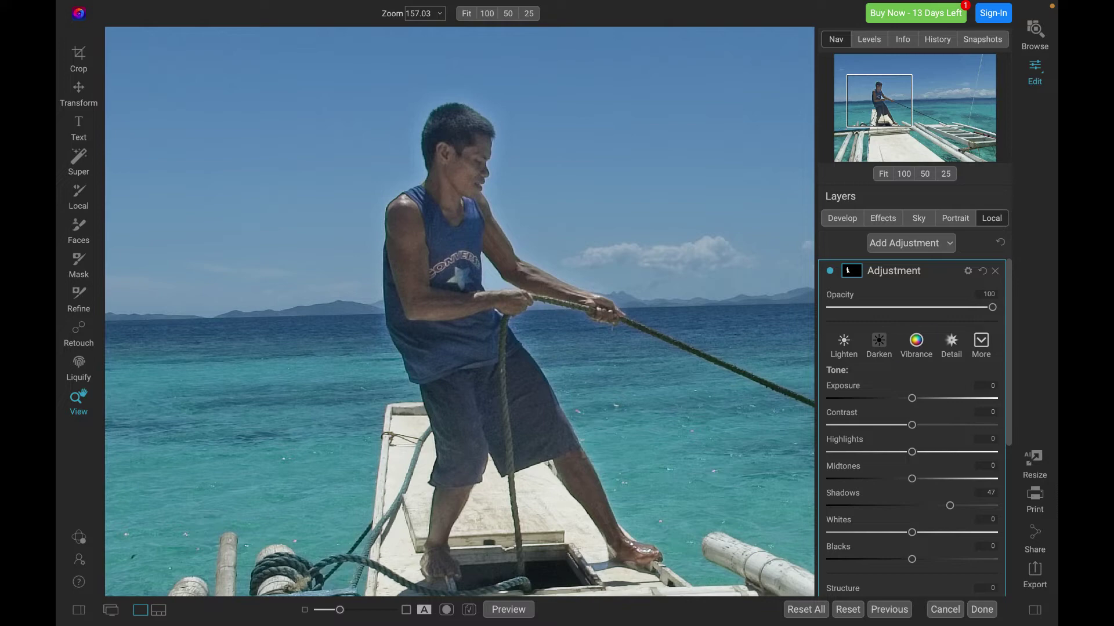
left_click_drag(911, 399, 955, 398)
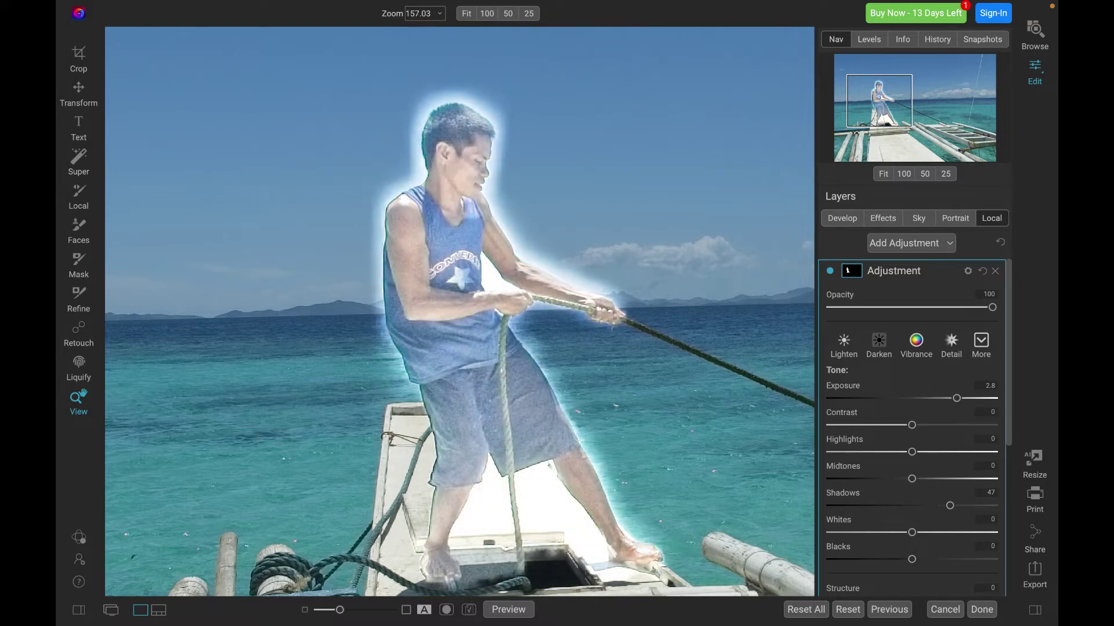
left_click_drag(991, 307, 982, 307)
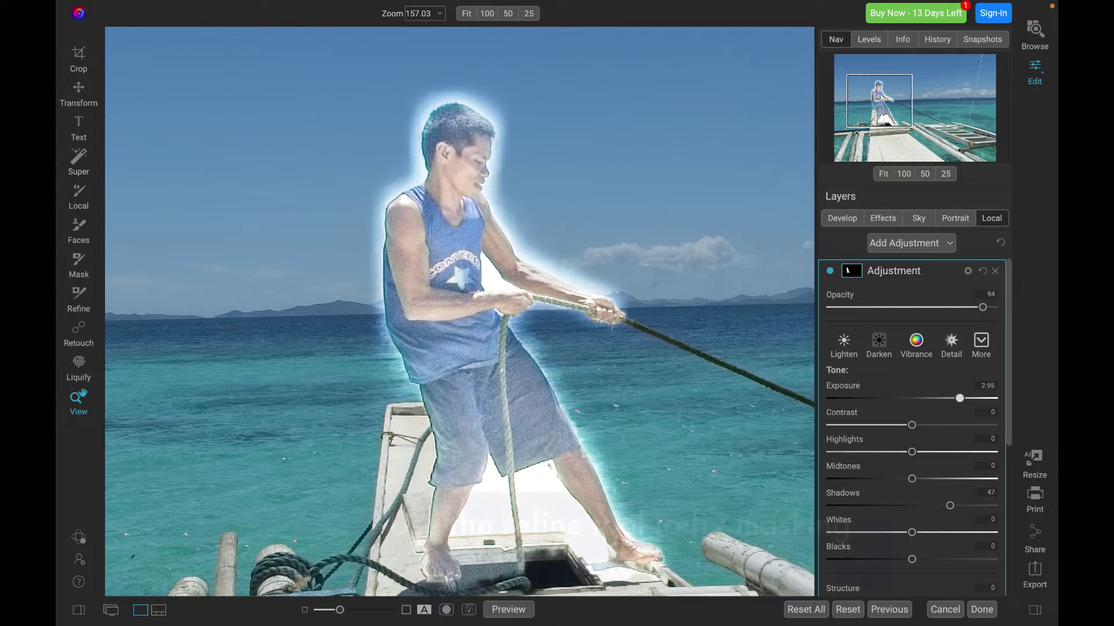
left_click_drag(956, 399, 908, 399)
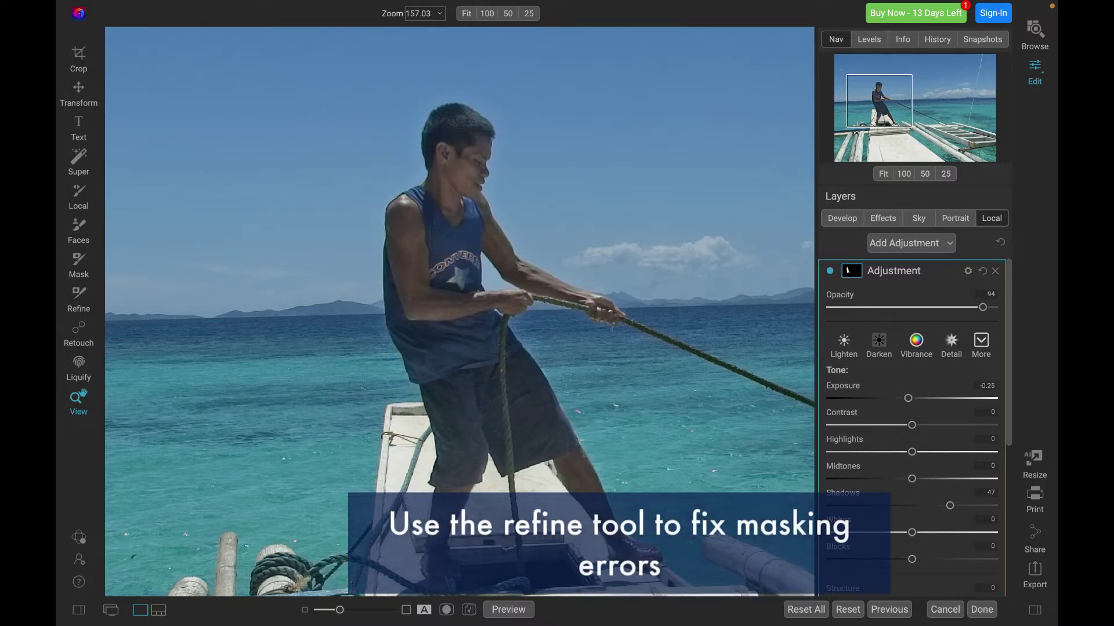
Show the red mask overlay and set the Refine brush to Paint Out at size 80
scroll(912, 430, "down", 5)
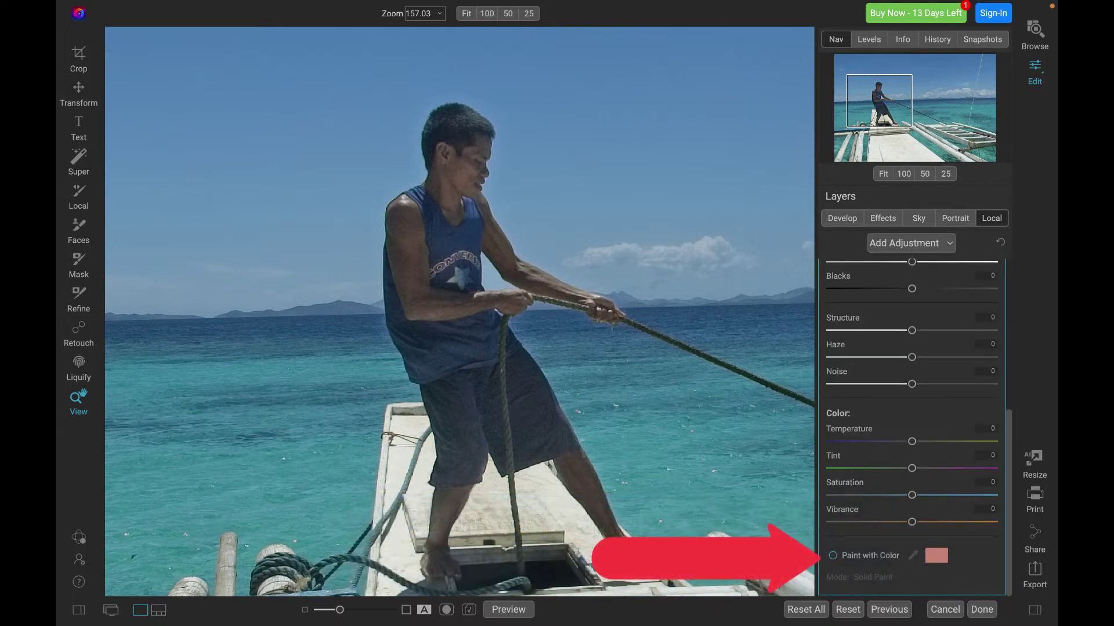
left_click(832, 556)
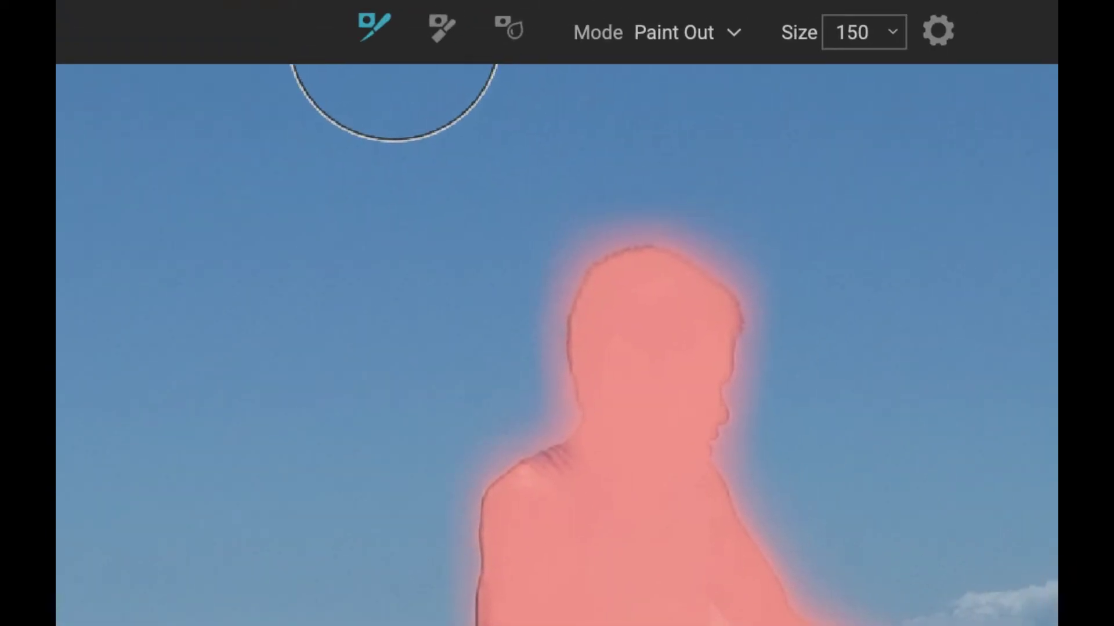
mouse_move(394, 31)
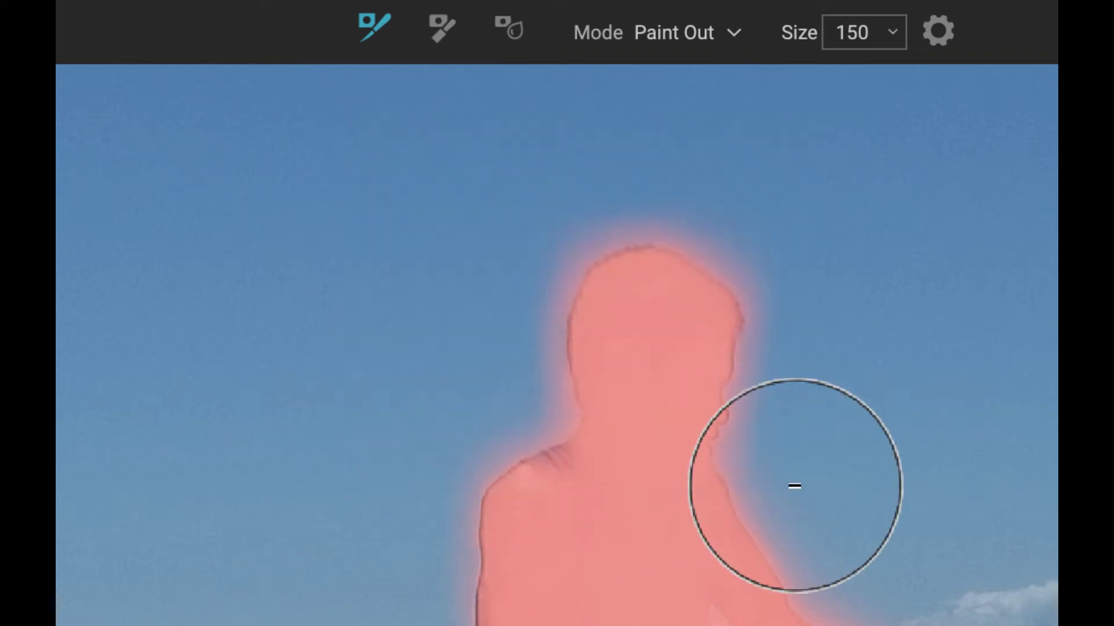
key("bracketleft")
key("bracketleft")
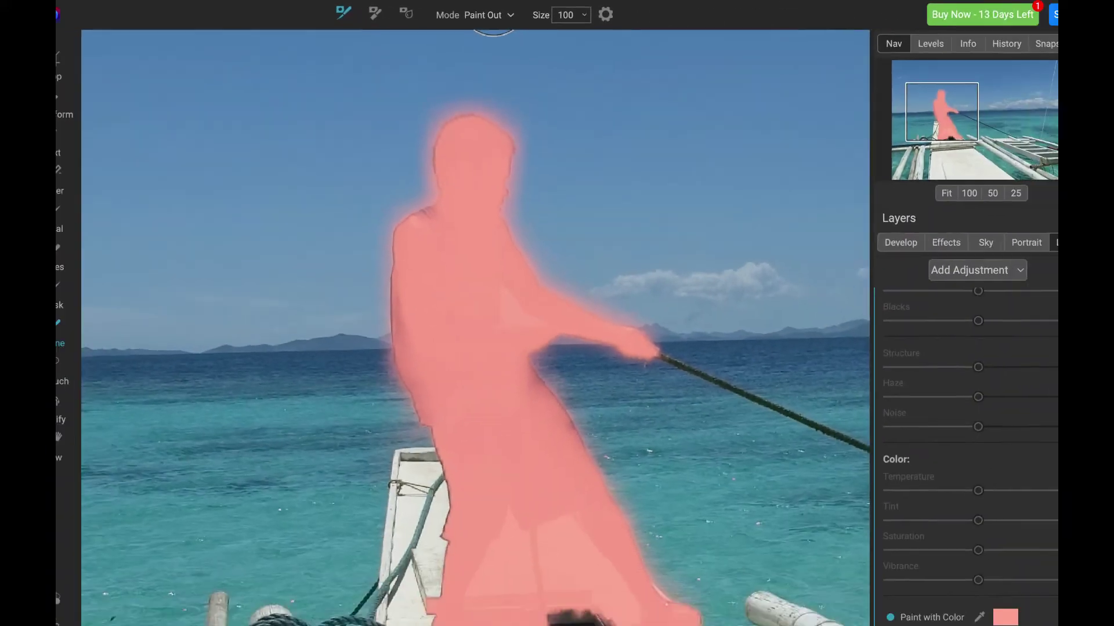
left_click(690, 33)
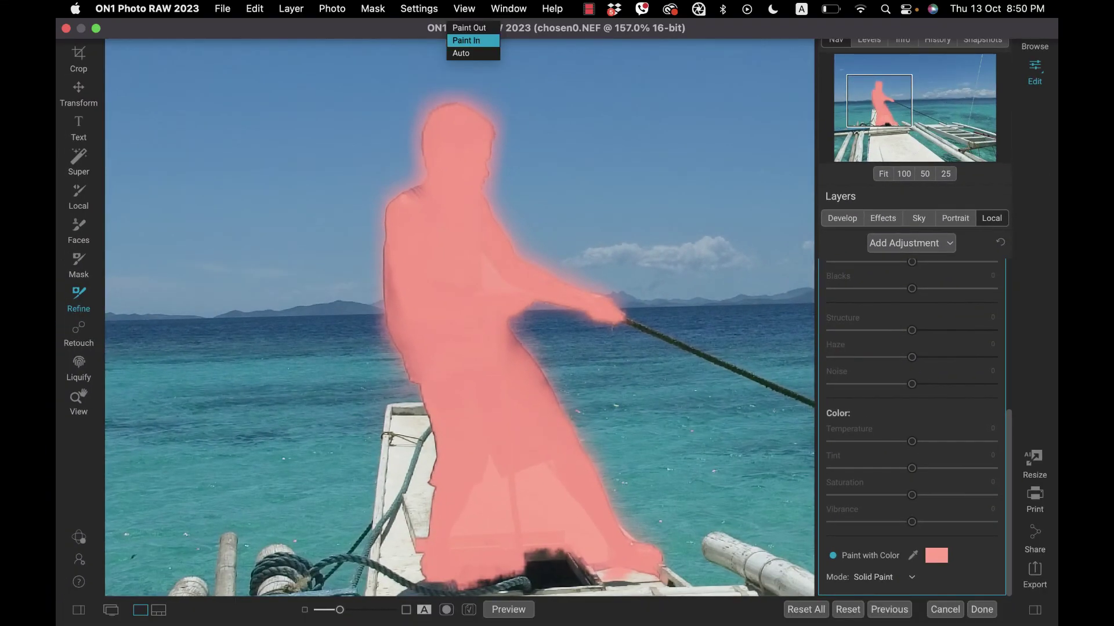
left_click(528, 51)
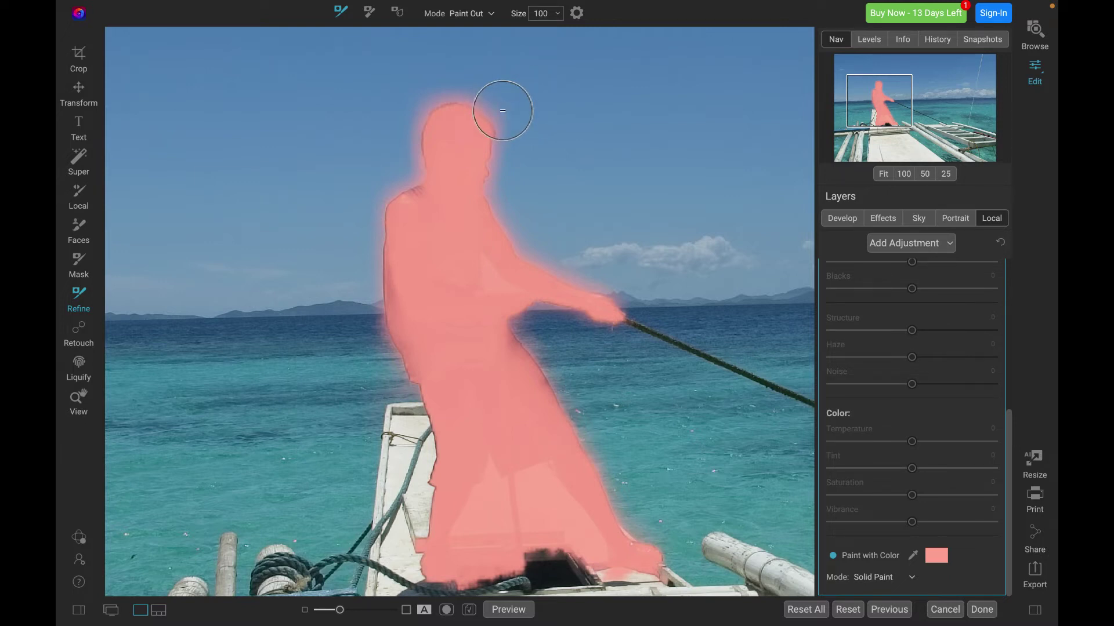
key("bracketleft")
key("bracketleft")
Brush the mask tight around the man's head, shoulders and legs, then hide the overlay
mouse_move(500, 107)
left_mouse_down()
mouse_move(448, 95)
mouse_move(427, 105)
mouse_move(385, 278)
mouse_move(393, 361)
mouse_move(428, 448)
mouse_move(421, 532)
left_mouse_up()
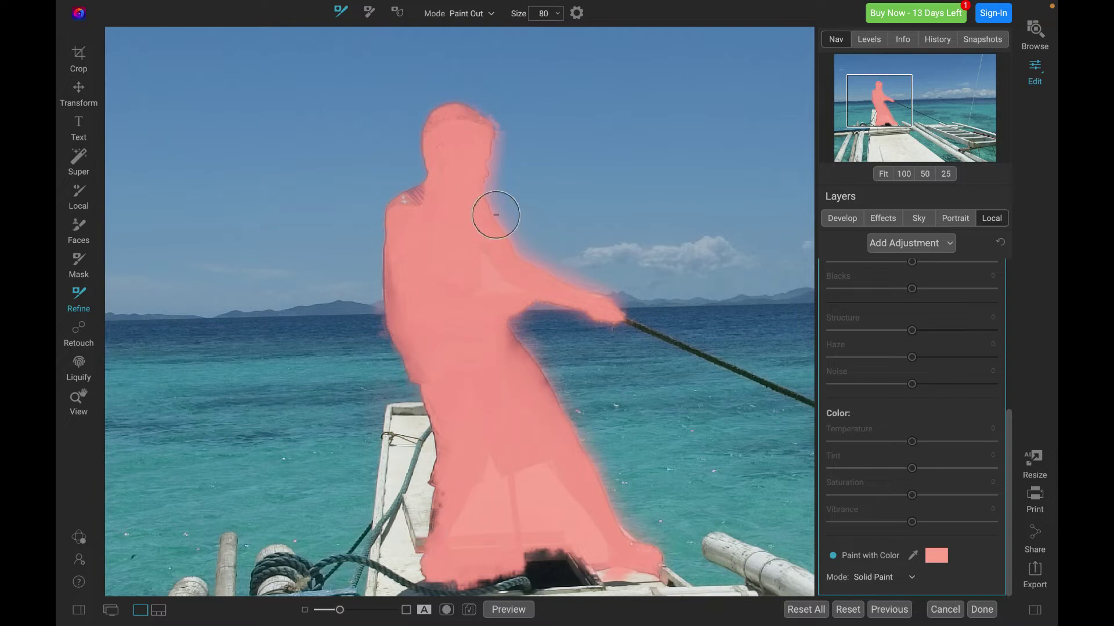
mouse_move(481, 117)
left_mouse_down()
mouse_move(492, 120)
mouse_move(493, 215)
mouse_move(516, 244)
mouse_move(626, 313)
left_mouse_up()
mouse_move(632, 519)
left_mouse_down()
mouse_move(515, 327)
mouse_move(551, 311)
left_mouse_up()
mouse_move(604, 548)
left_mouse_down()
mouse_move(557, 497)
mouse_move(464, 525)
left_mouse_up()
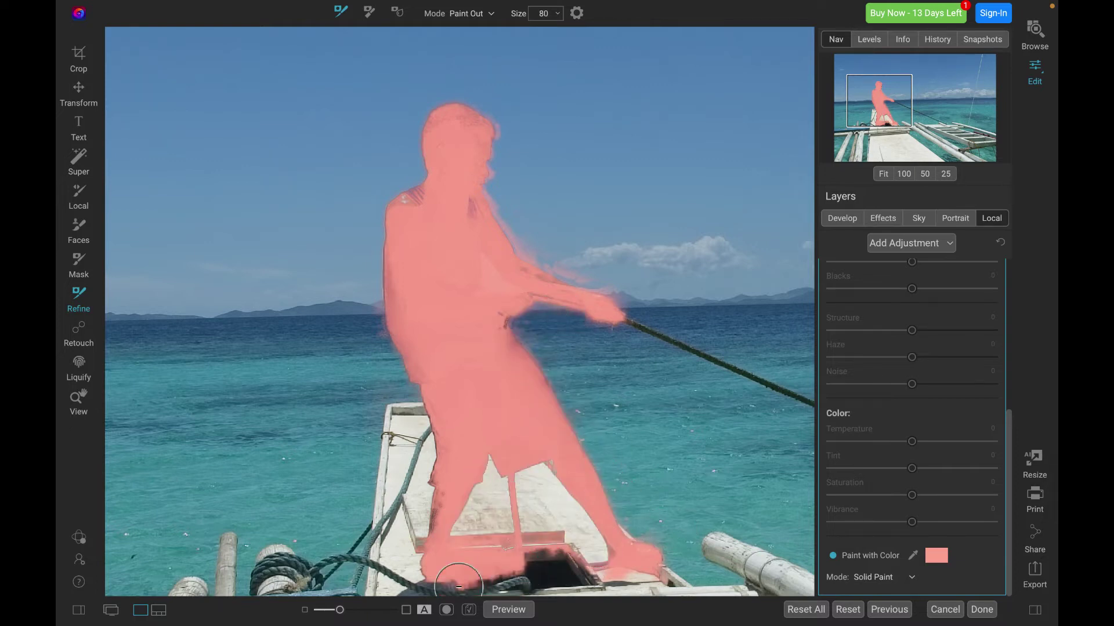
left_click_drag(531, 254, 498, 187)
left_click(833, 556)
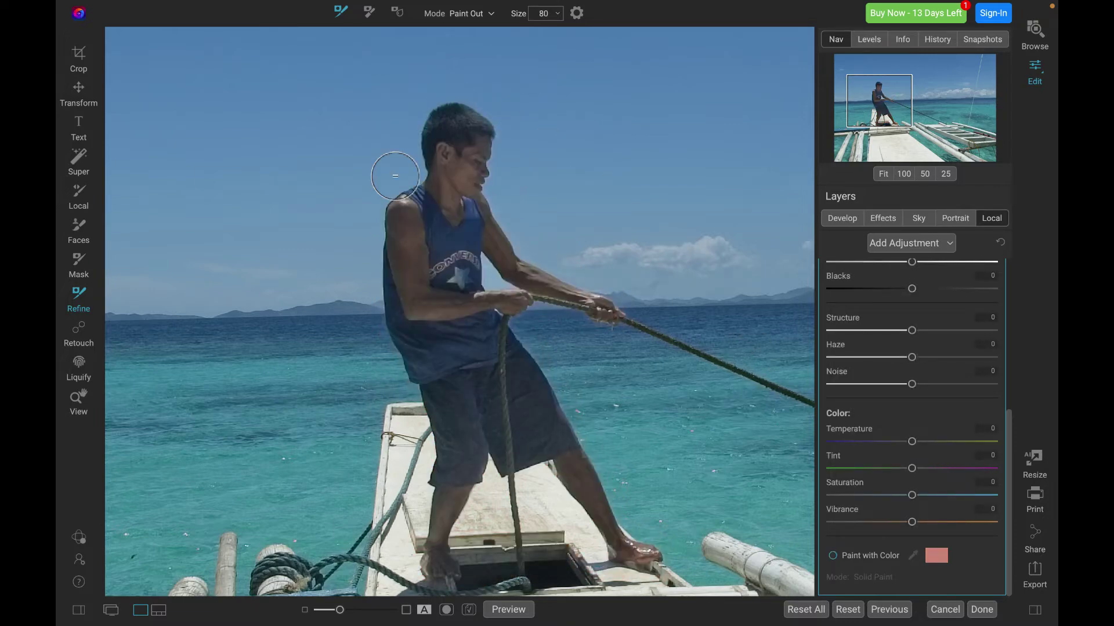
key("ctrl+0")
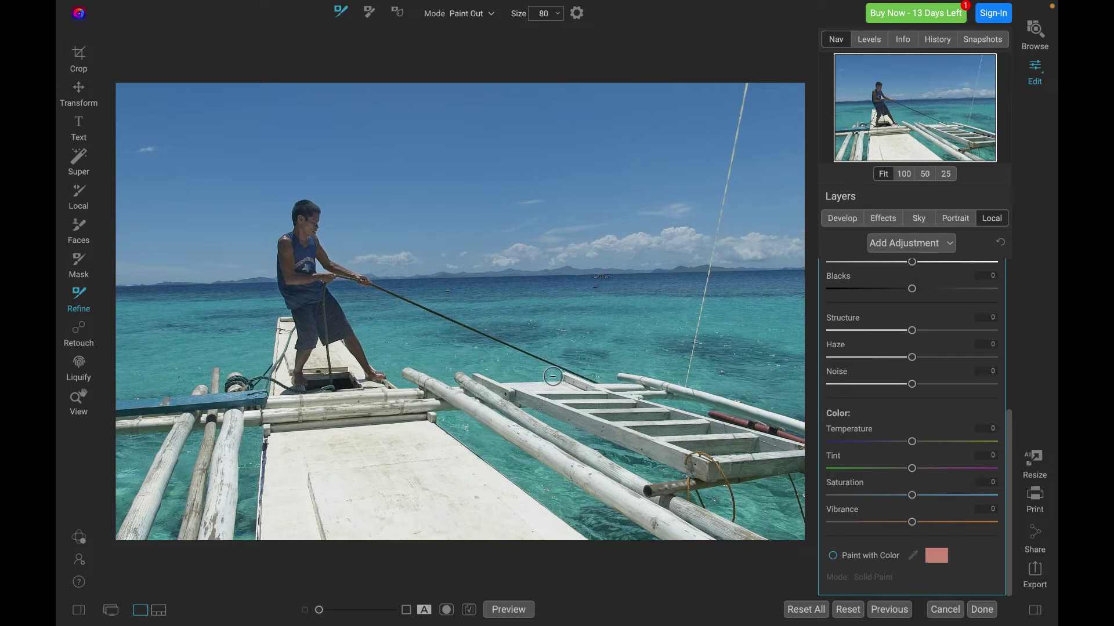
Start a new local adjustment and switch to Super Select AI to pick the boat
scroll(824, 366, "up", 5)
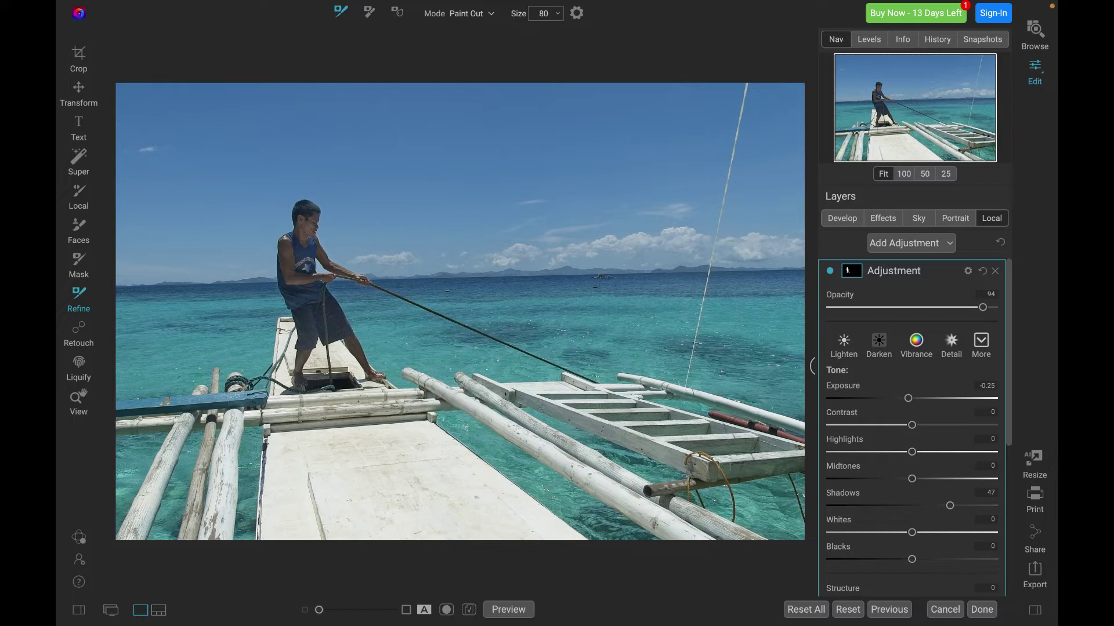
left_click(905, 243)
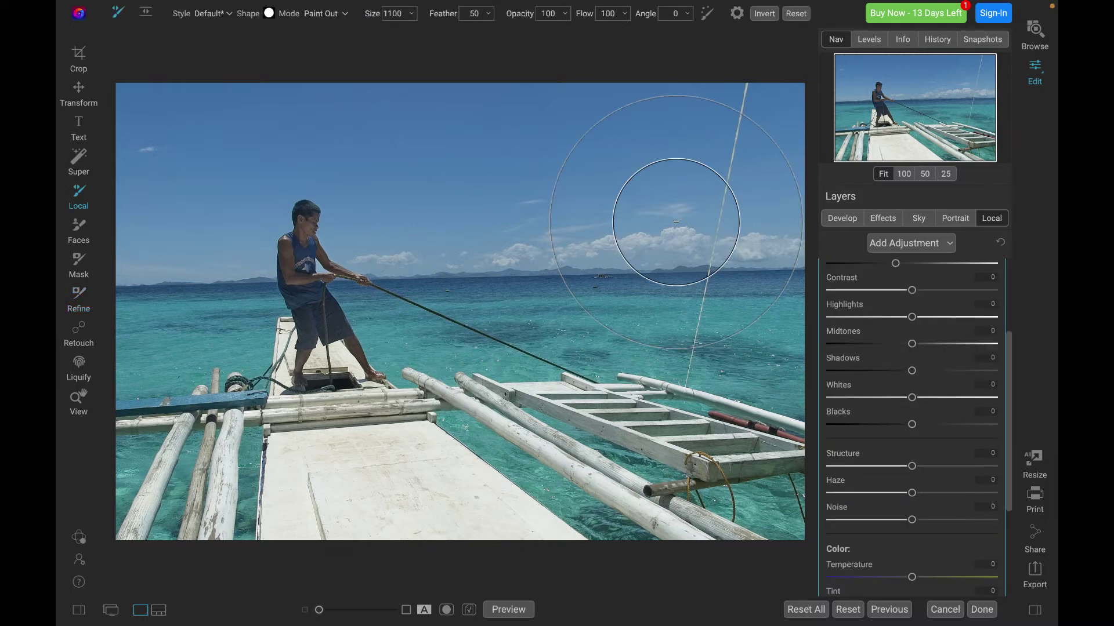
left_click(78, 158)
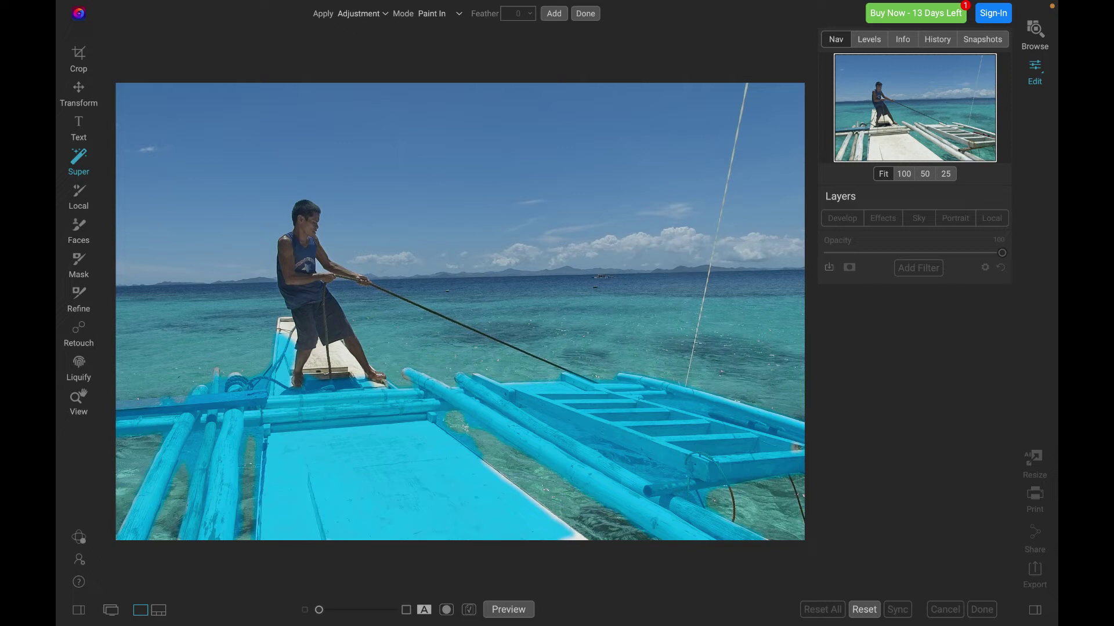
Add a new Darken adjustment layer for the boat from the Apply menu
left_click(392, 457)
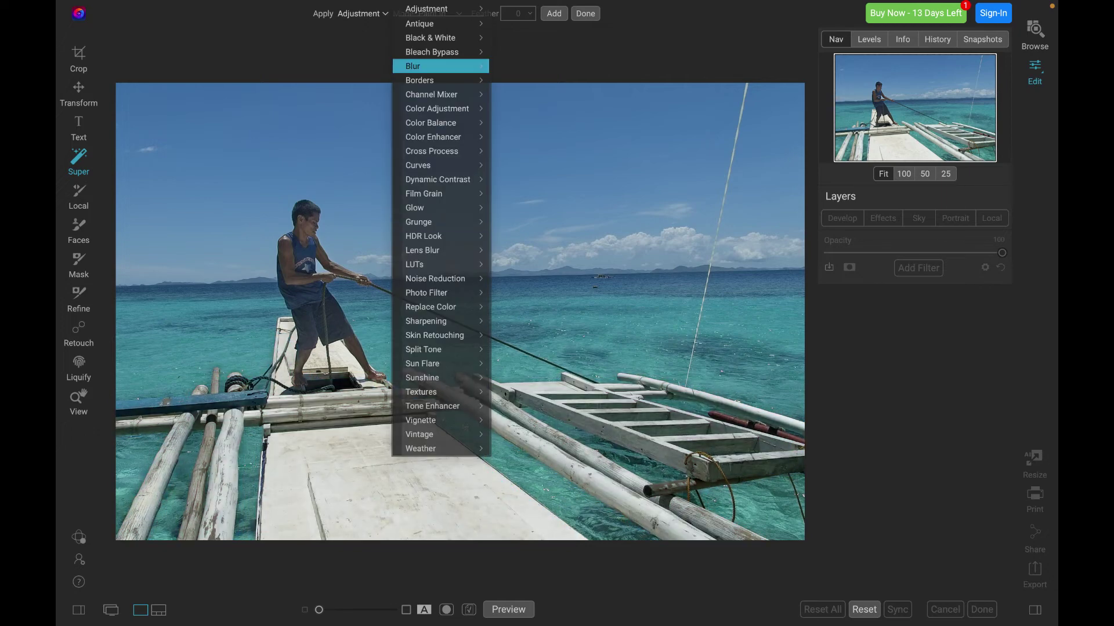
mouse_move(440, 66)
mouse_move(435, 8)
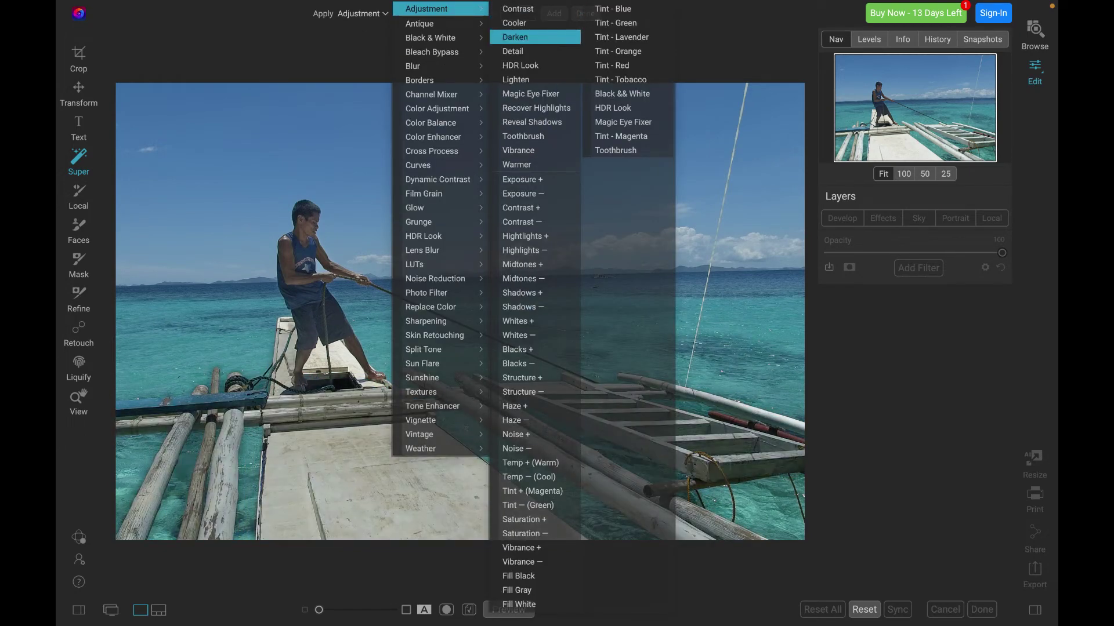
left_click(516, 37)
left_click(583, 14)
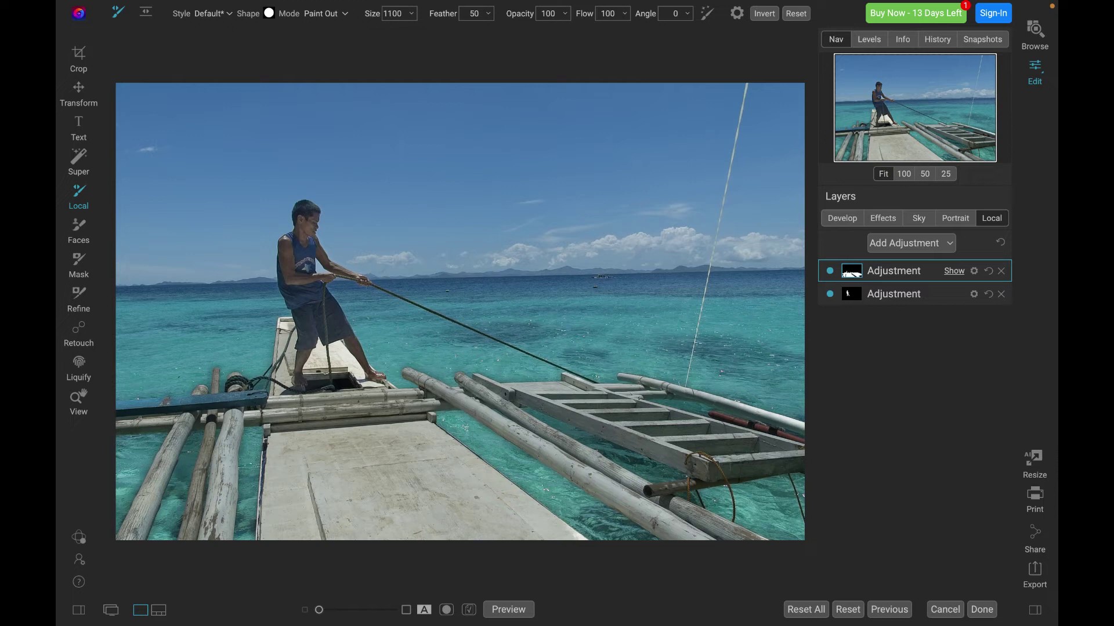
Set the boat layer to Exposure -0.75, Structure 22 and Noise -20
left_click(954, 271)
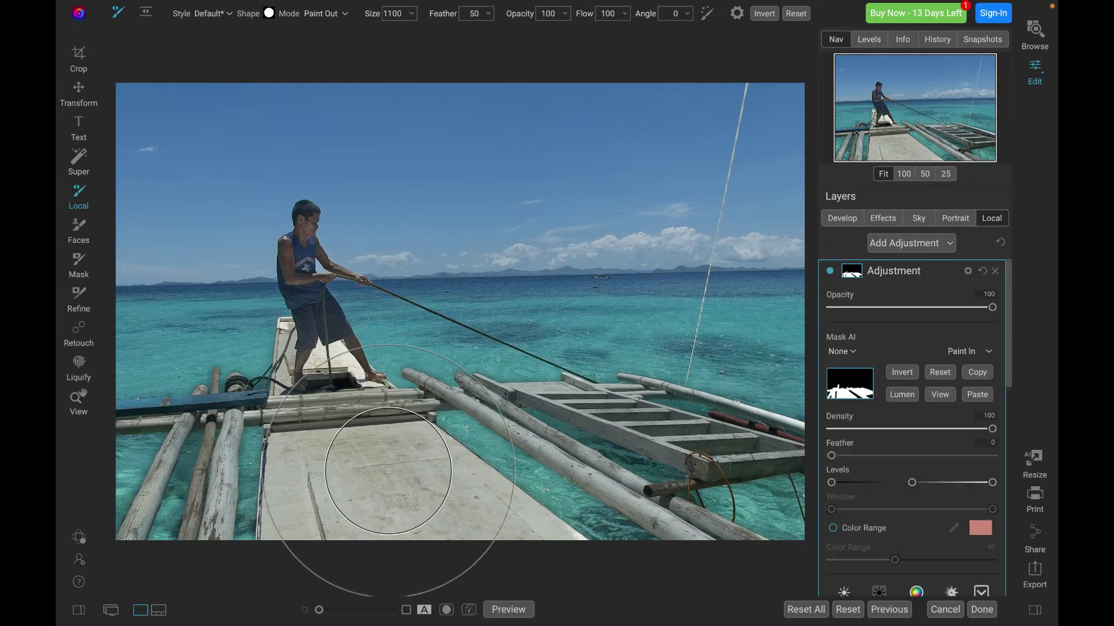
scroll(888, 396, "down", 5)
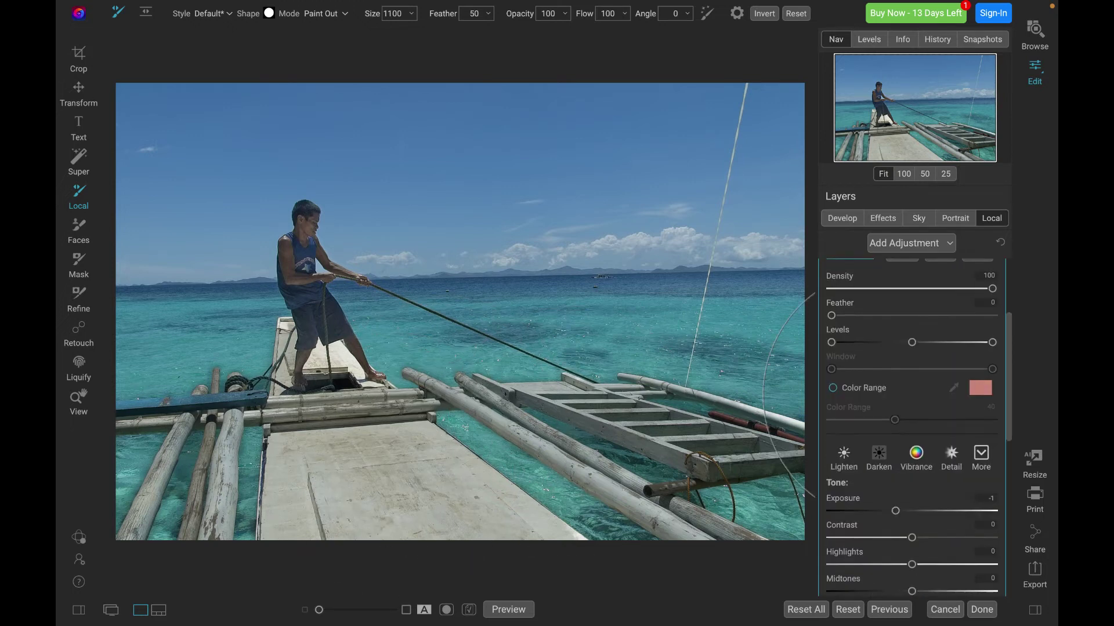
left_click_drag(902, 387, 900, 386)
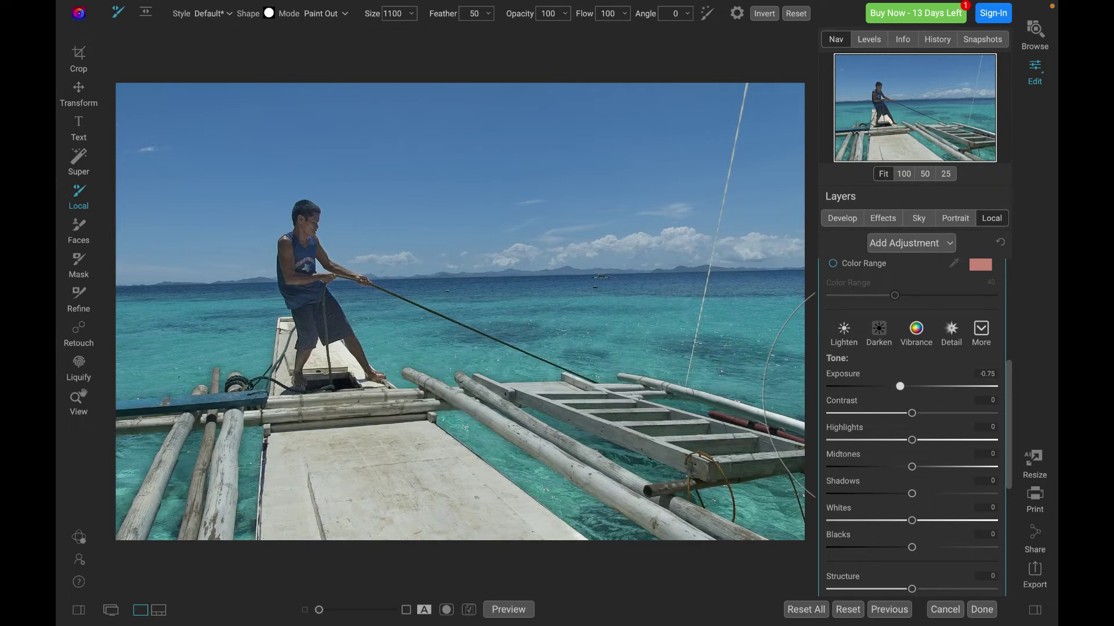
scroll(905, 406, "down", 5)
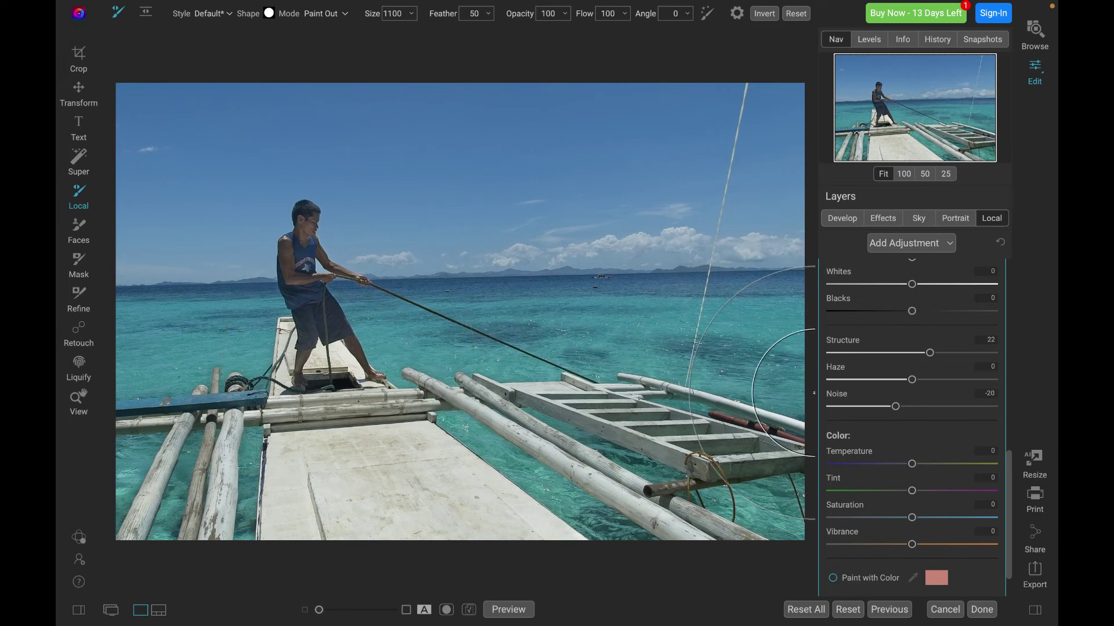
Show the boat mask overlay and set the Refine brush to Paint In at a smaller size
left_click(833, 532)
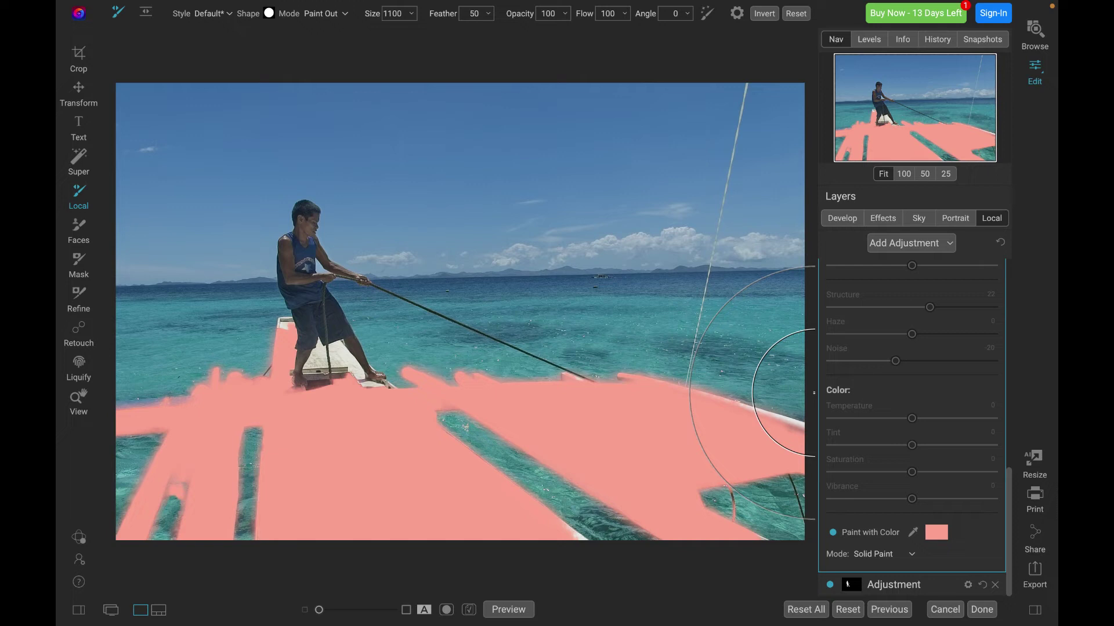
key("bracketleft")
key("bracketleft")
key("bracketleft")
key("bracketleft")
key("bracketleft")
key("bracketleft")
key("bracketleft")
key("bracketleft")
key("bracketleft")
key("bracketleft")
key("bracketleft")
key("bracketleft")
key("bracketleft")
key("bracketleft")
key("bracketleft")
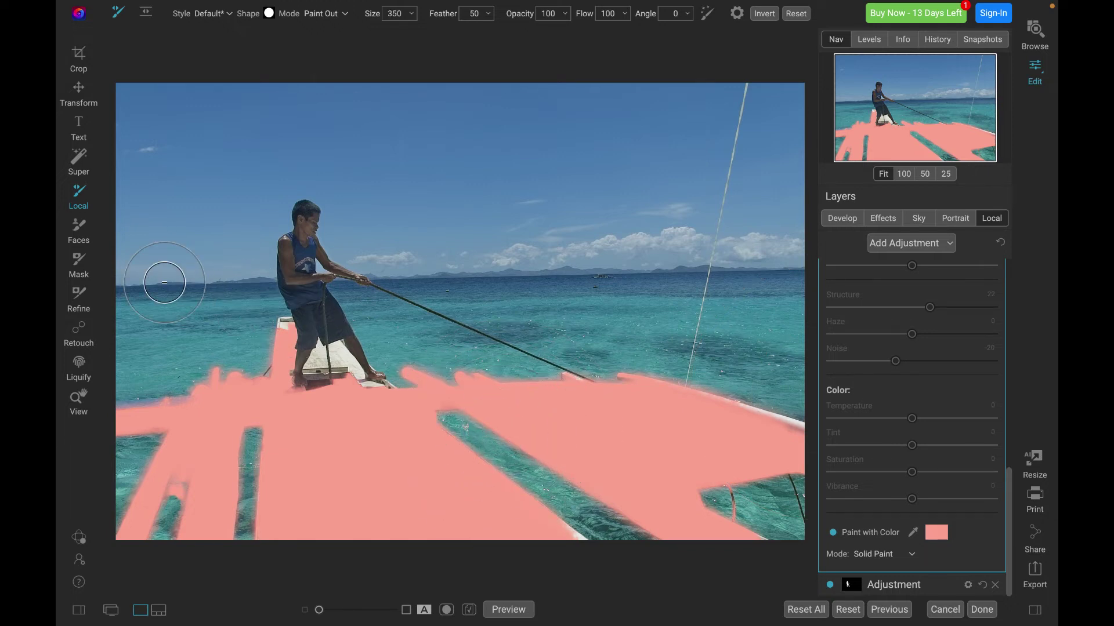
left_click(78, 299)
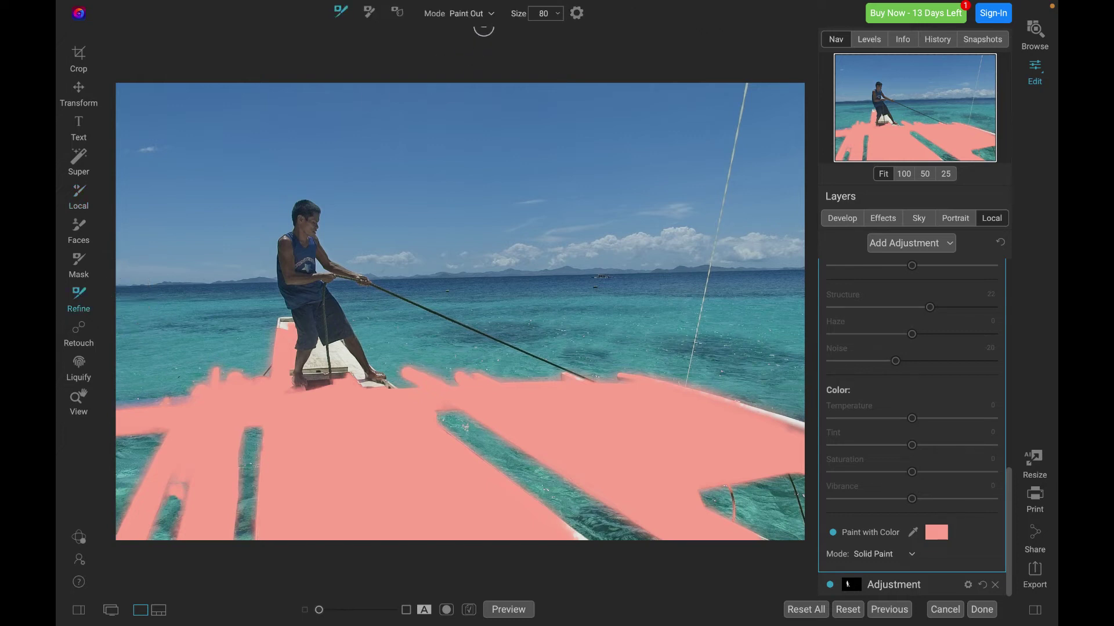
left_click(470, 13)
left_click(466, 40)
Refine the mask around the man's feet and the board under him, then hide the overlay
left_click(357, 381)
mouse_move(358, 380)
left_mouse_down()
mouse_move(338, 358)
mouse_move(312, 354)
left_mouse_up()
left_click(288, 328)
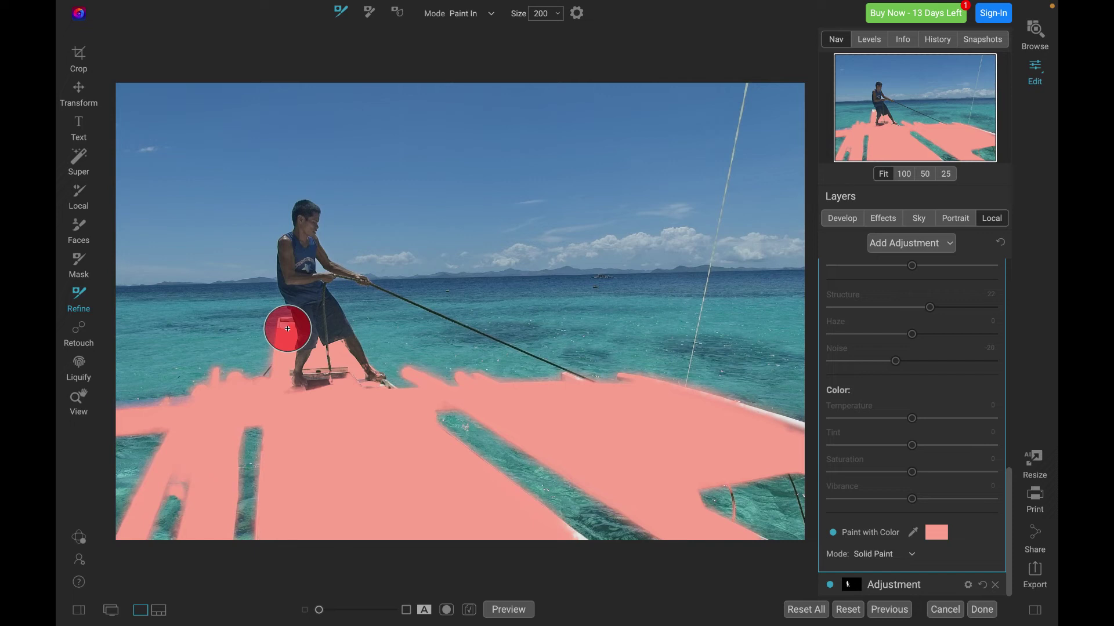
left_click_drag(759, 412, 807, 423)
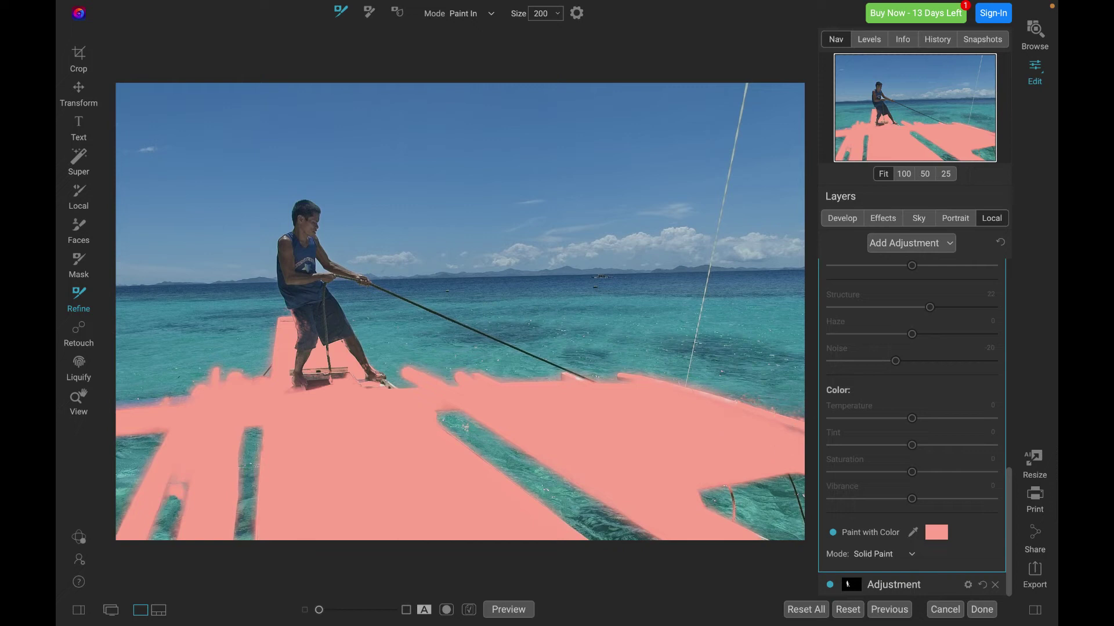
left_click(833, 533)
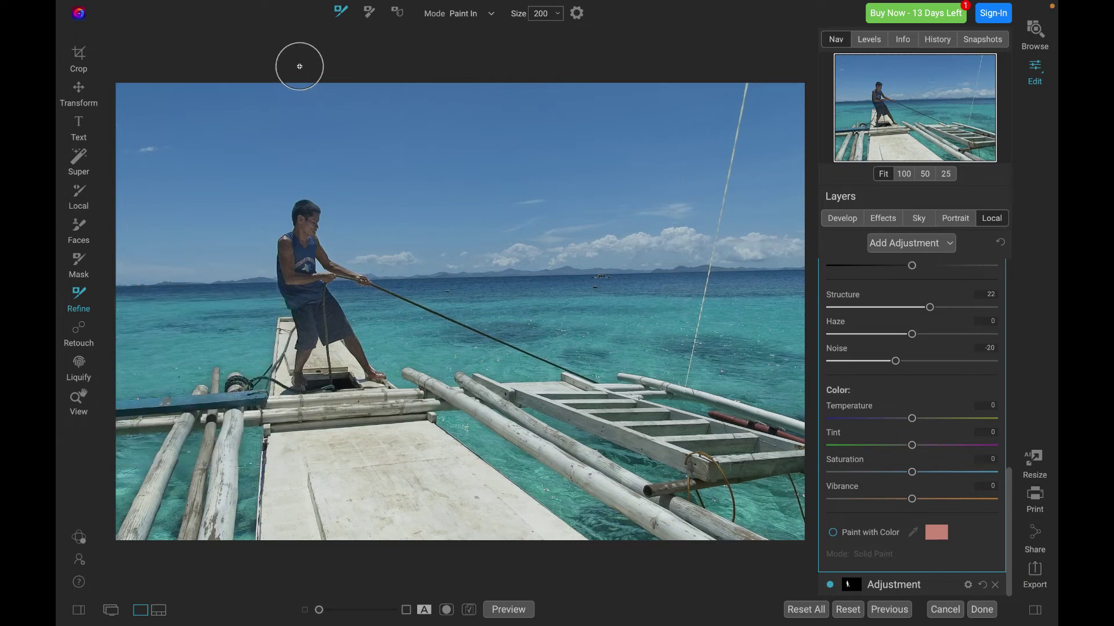
Switch back to local brush adjustments with the K shortcut
key("k")
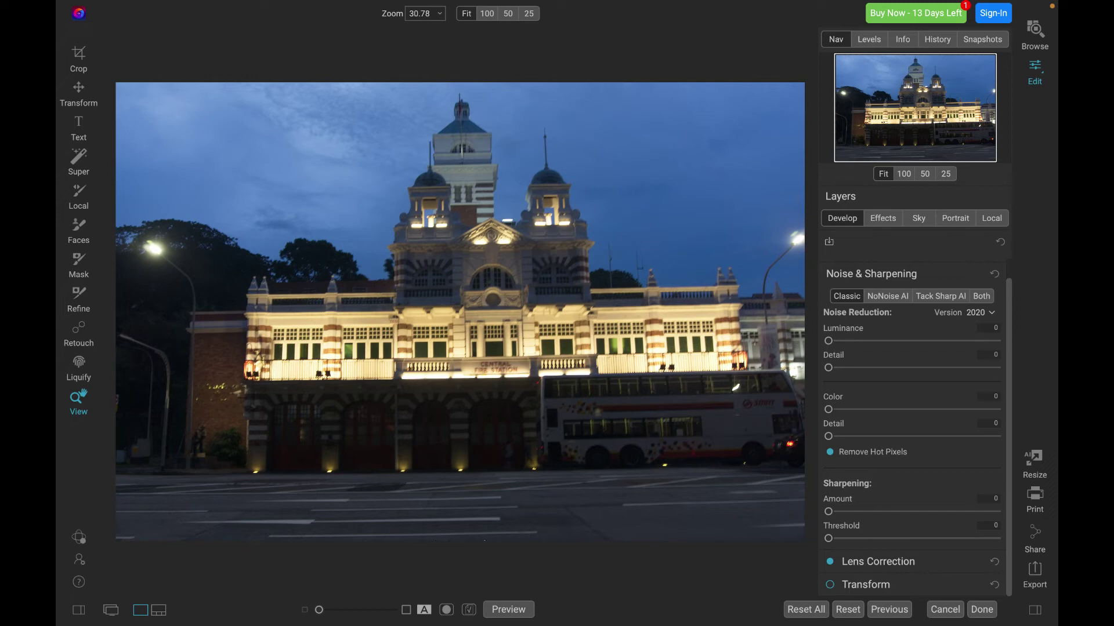
Choose Tack Sharp AI for the fire station photo, previewing Deblur 100 and Micro Sharpening 100
scroll(460, 311, "up", 5)
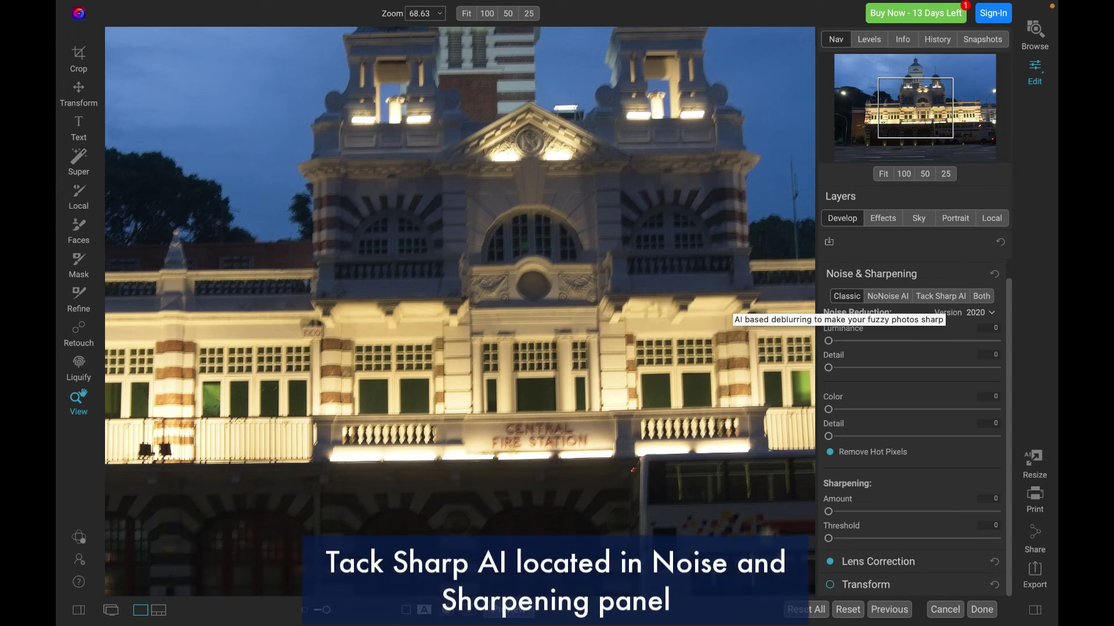
left_click(940, 296)
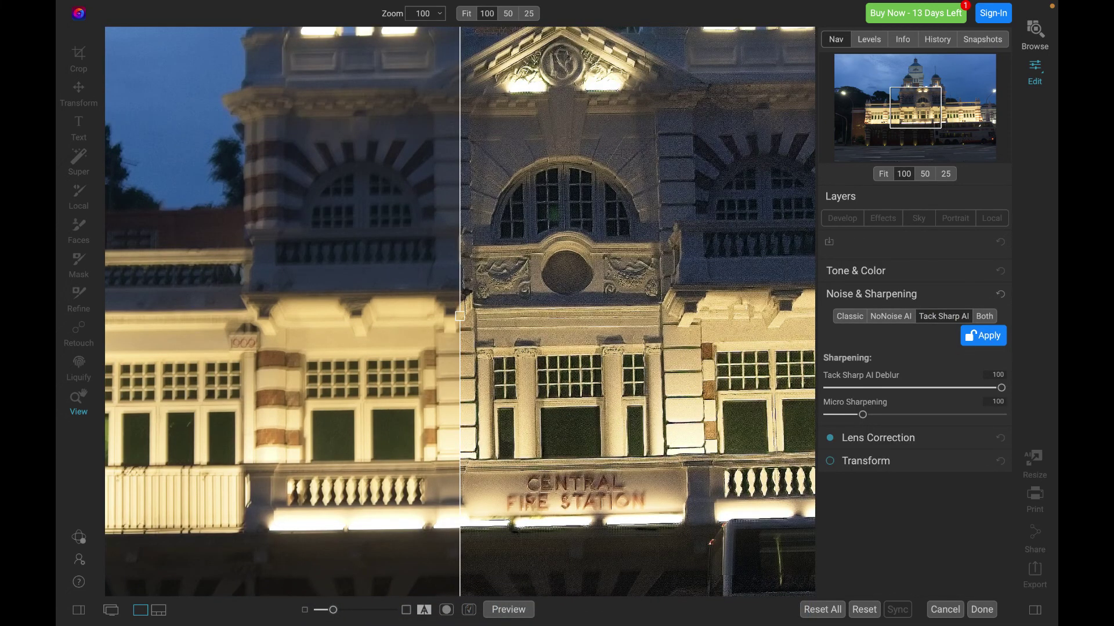
Compare the deblurred fire station with its original via the split divider, then choose Both
left_click_drag(460, 316, 255, 316)
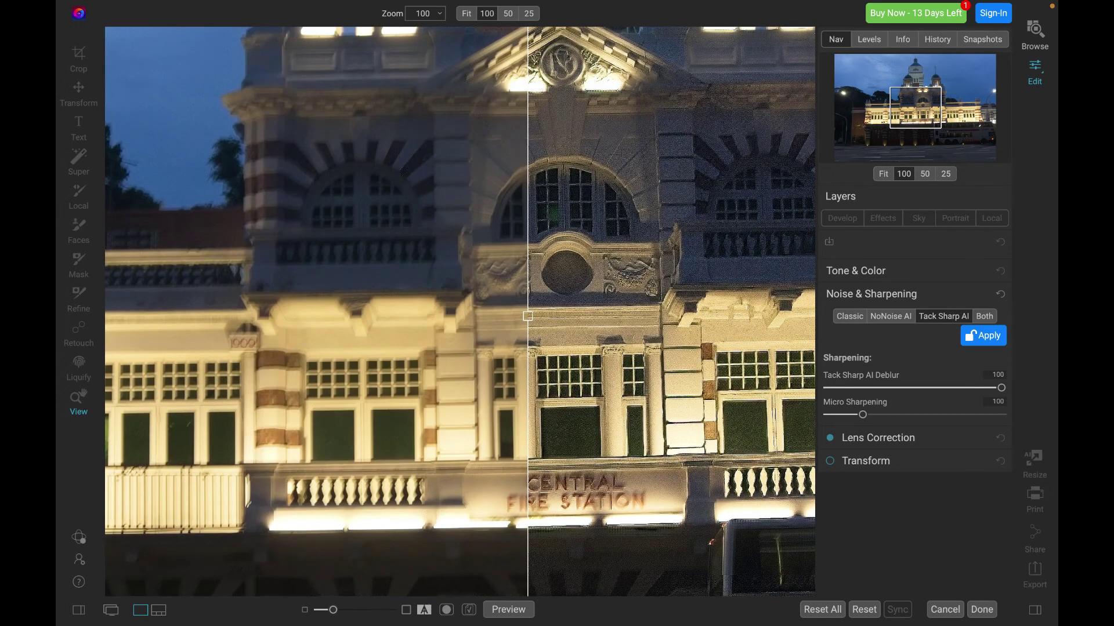
left_click_drag(527, 316, 476, 317)
scroll(477, 316, "up", 2)
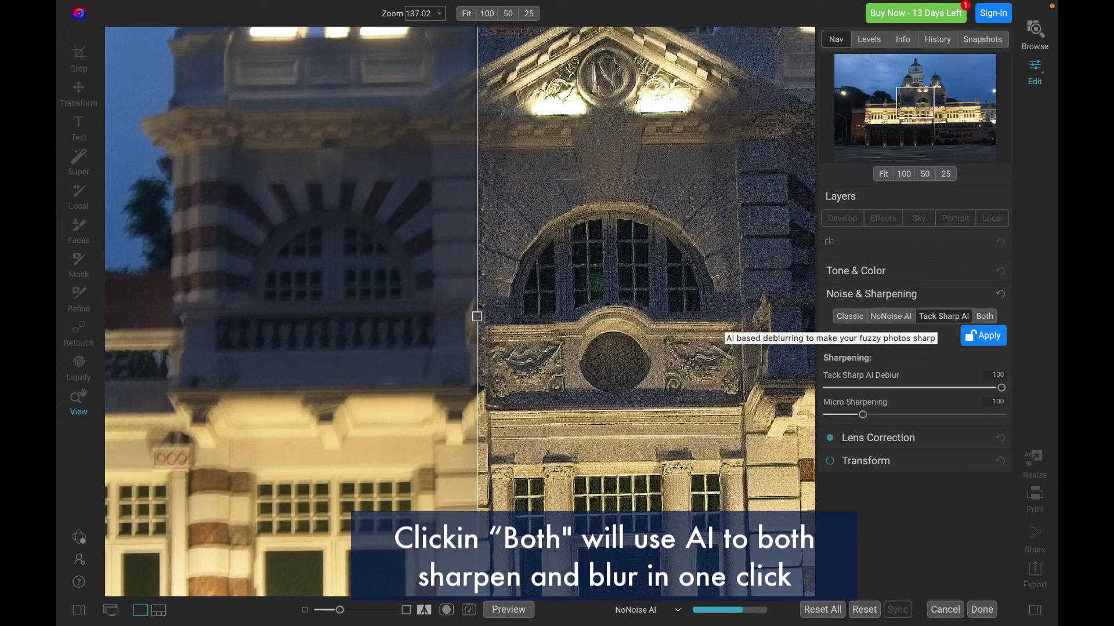
left_click(985, 316)
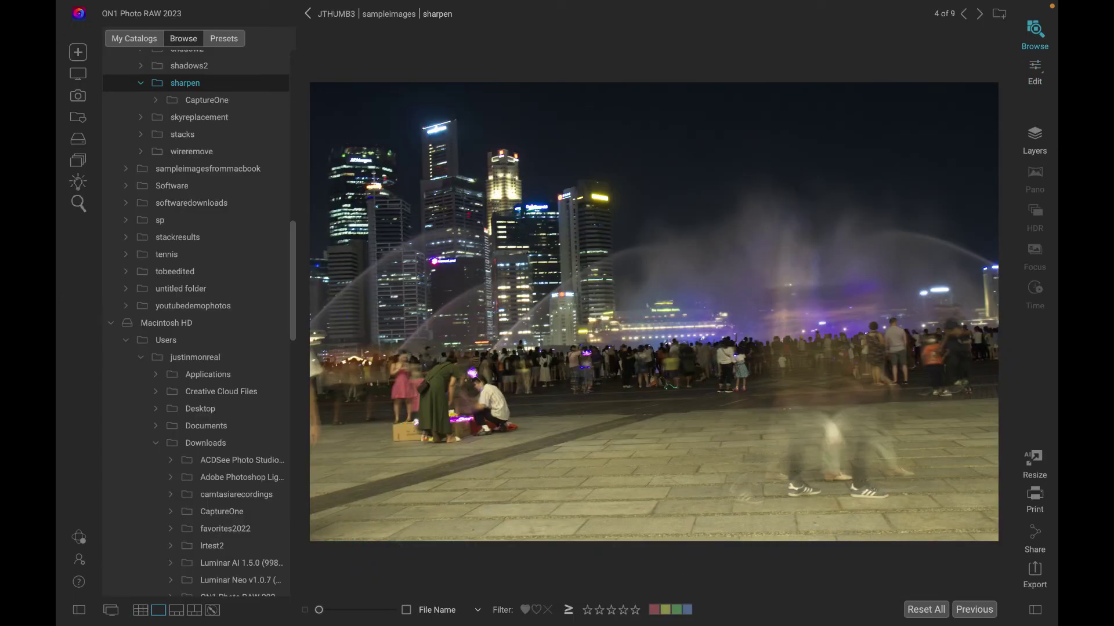
Drag the split divider to compare the Tack Sharp AI fountain photo with its unsharpened original
scroll(654, 311, "up", 5)
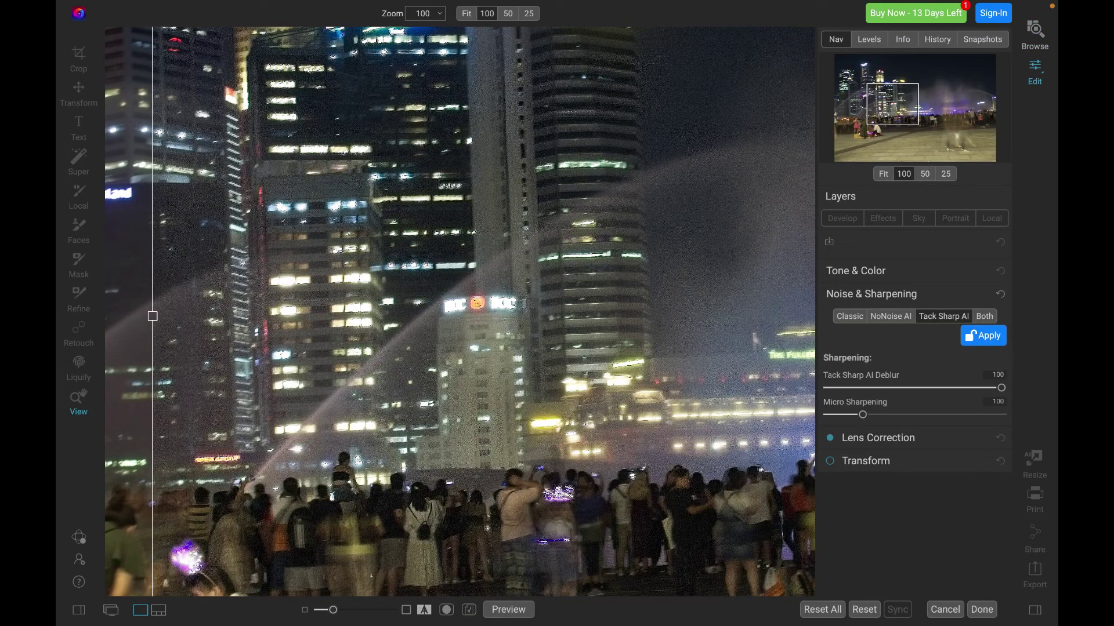
mouse_move(152, 316)
left_mouse_down()
mouse_move(130, 317)
mouse_move(815, 316)
mouse_move(137, 316)
mouse_move(583, 316)
mouse_move(148, 316)
left_mouse_up()
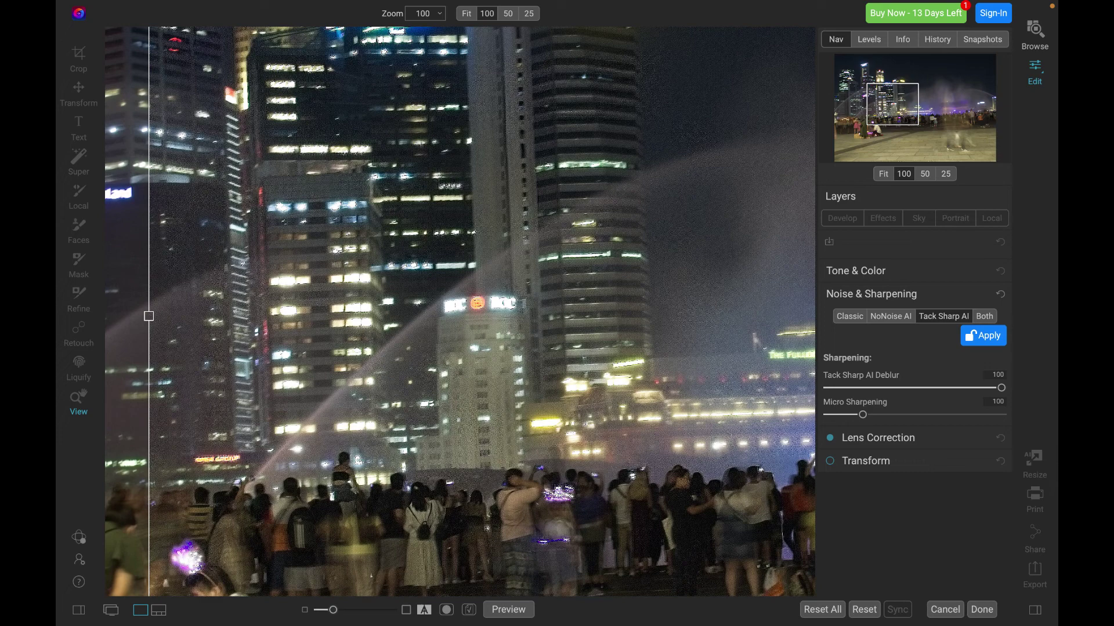